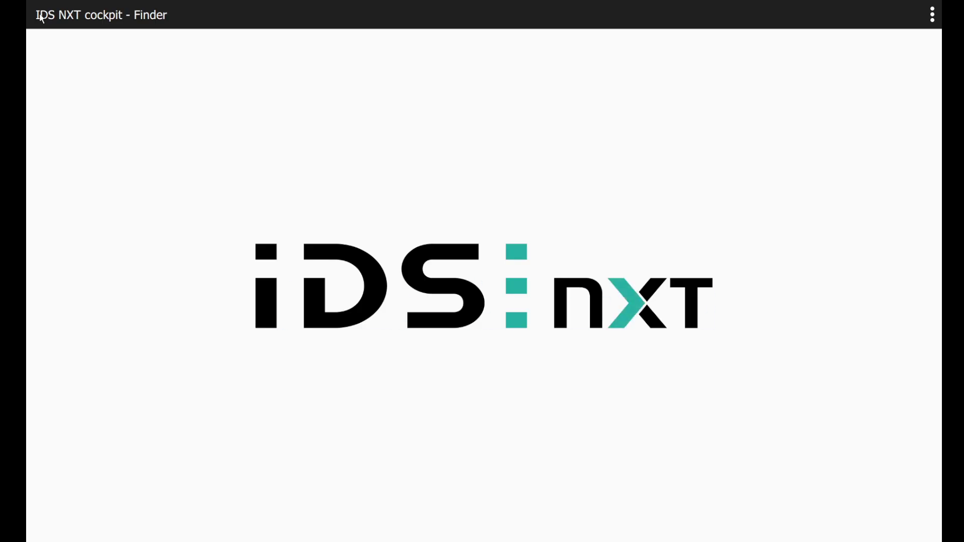
# - Connect to the IDS NXT camera, logging in with the administrator password
pyautogui.click(61, 88)
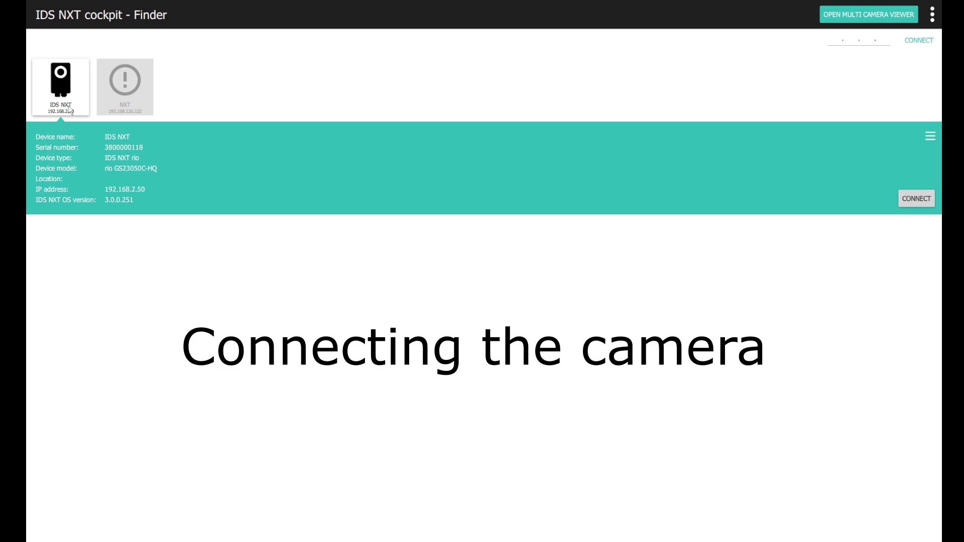
pyautogui.click(906, 199)
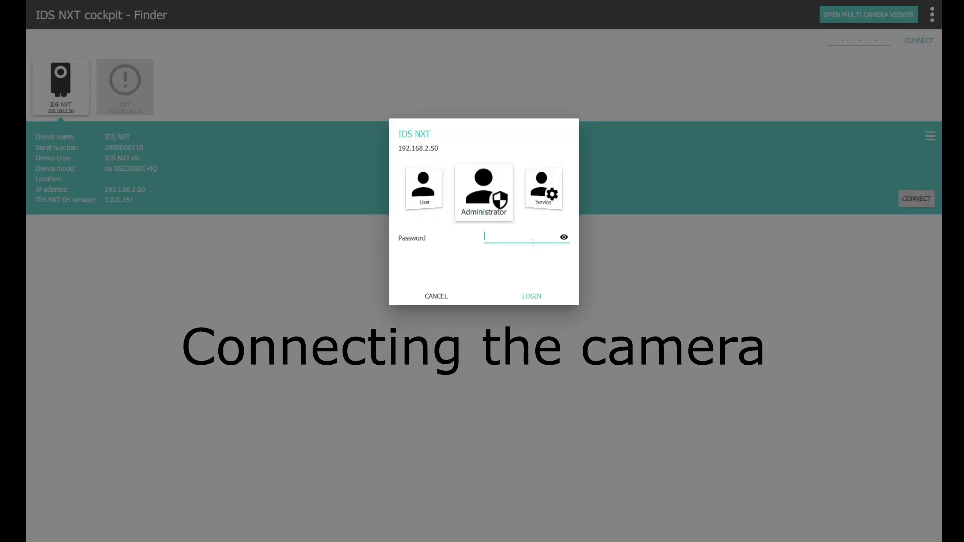
pyautogui.write('admin')
pyautogui.press('Return')
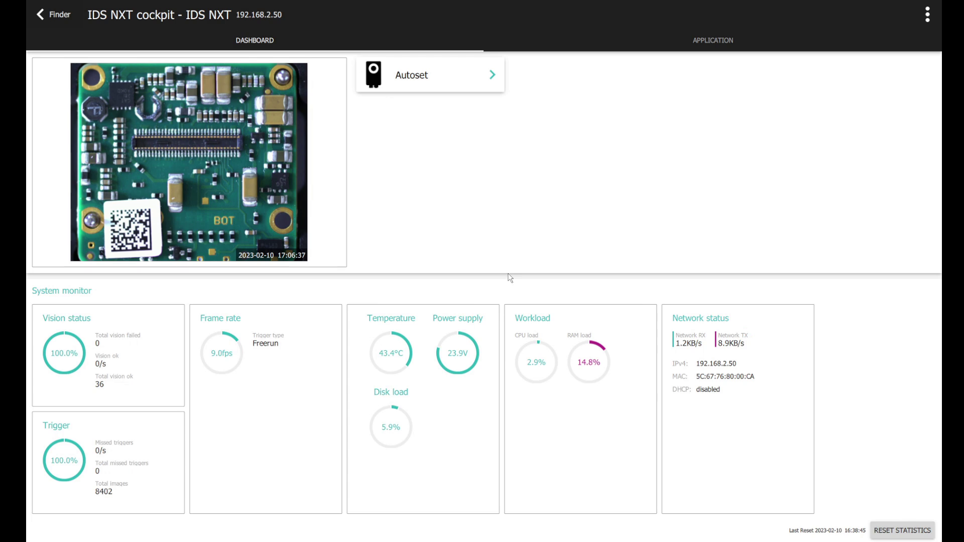
# - In the camera's application settings, set the sensor ROI to 1200 px wide and 330 px high
pyautogui.click(700, 40)
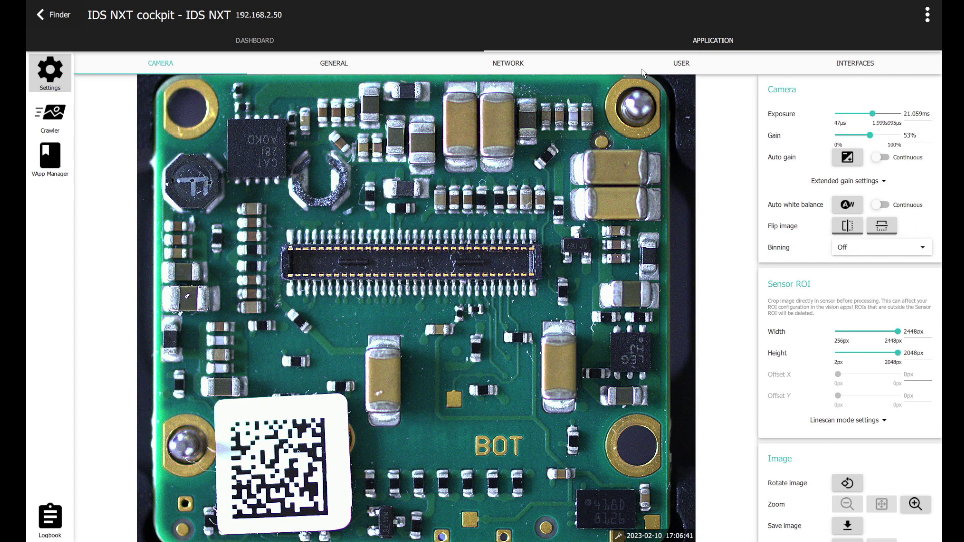
pyautogui.doubleClick(914, 331)
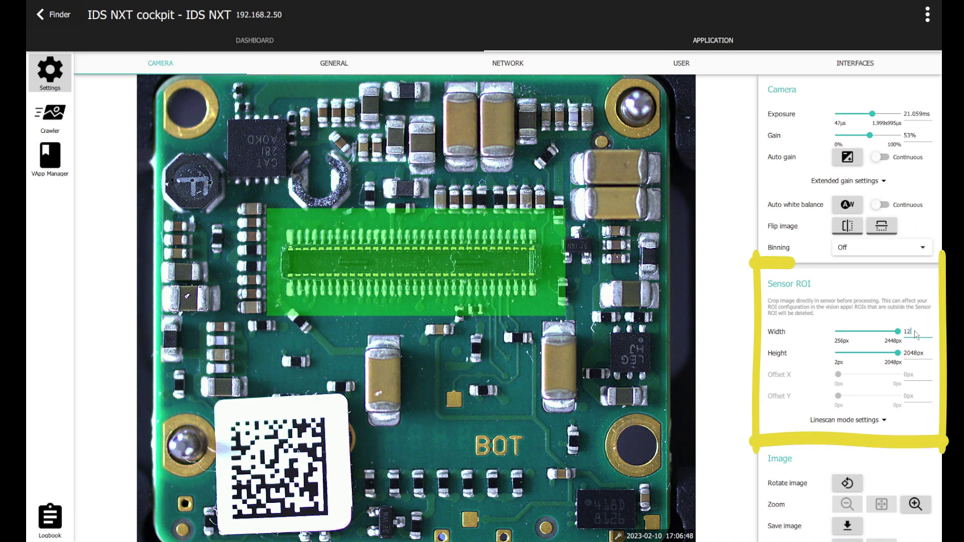
pyautogui.write('1200')
pyautogui.press('Return')
pyautogui.doubleClick(913, 353)
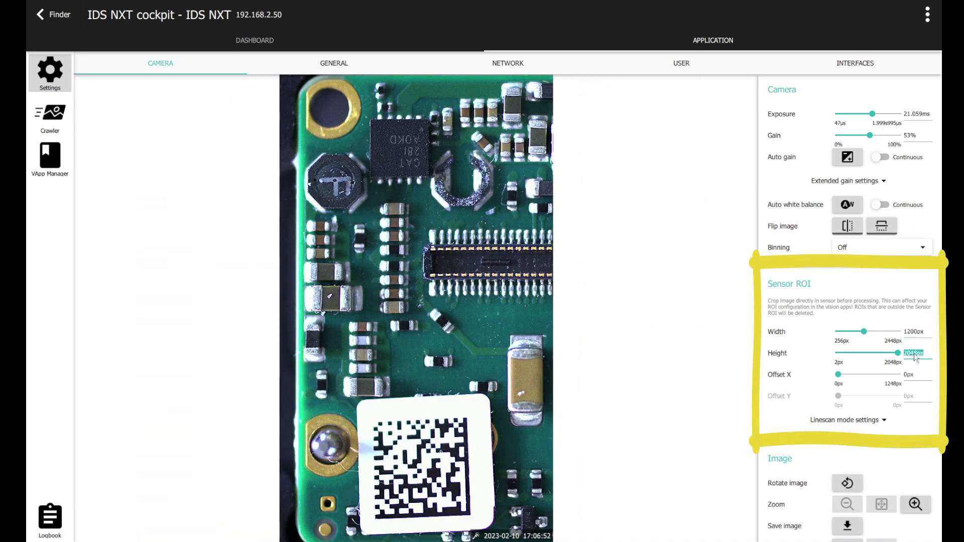
pyautogui.write('330')
pyautogui.press('Return')
# - Set the sensor ROI offset to X 608 and Y 660
pyautogui.doubleClick(909, 375)
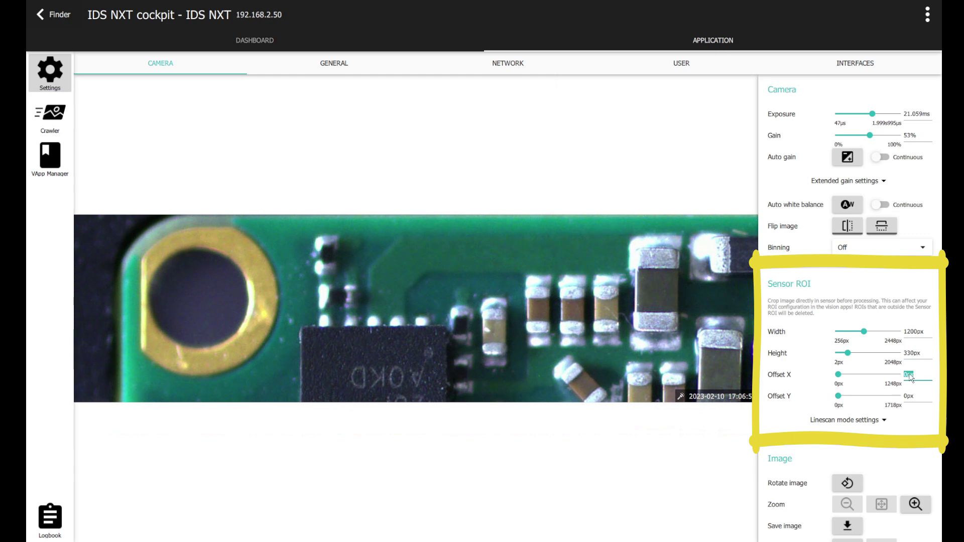
pyautogui.write('608')
pyautogui.press('Return')
pyautogui.doubleClick(909, 396)
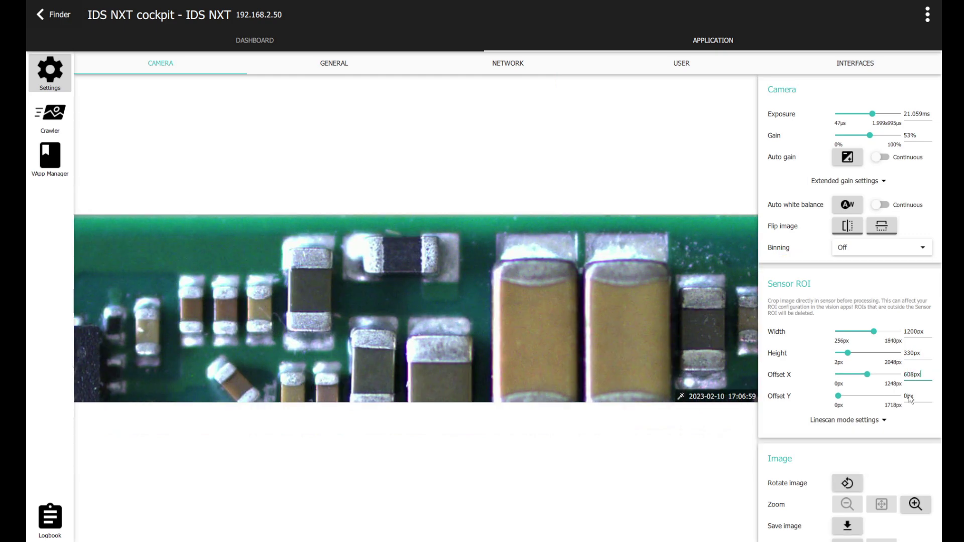
pyautogui.write('660')
pyautogui.press('Return')
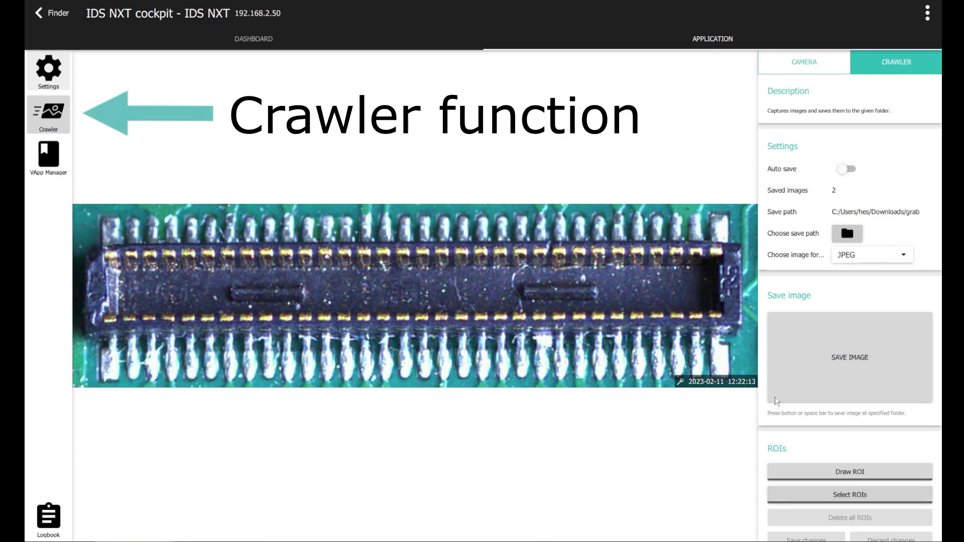
# - Point the crawler's save path at the grab\OK folder and save the current connector image
pyautogui.click(844, 237)
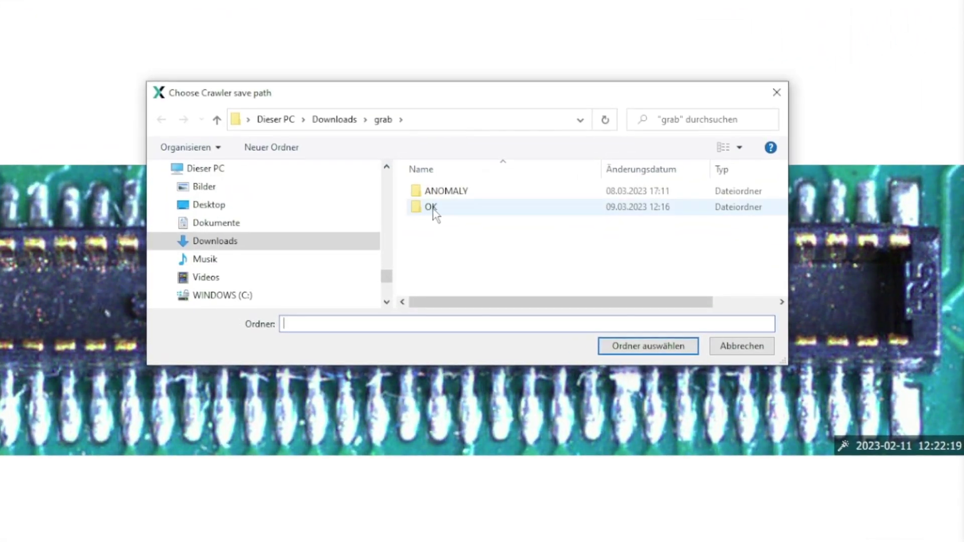
pyautogui.doubleClick(431, 207)
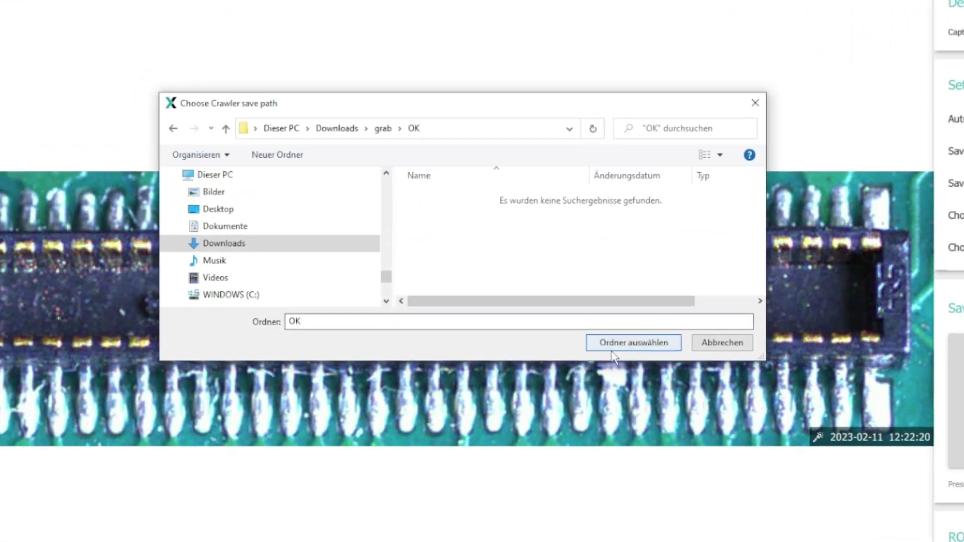
pyautogui.click(647, 346)
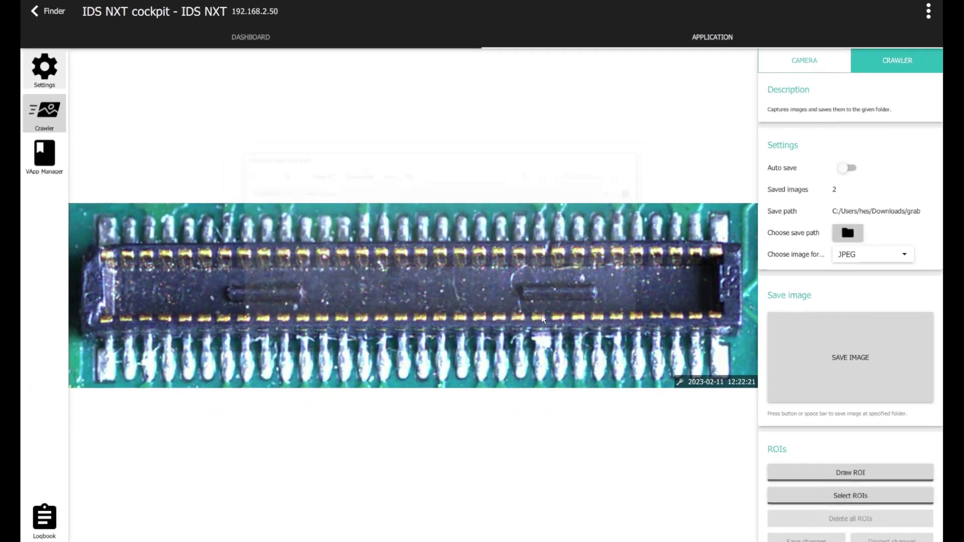
pyautogui.click(809, 346)
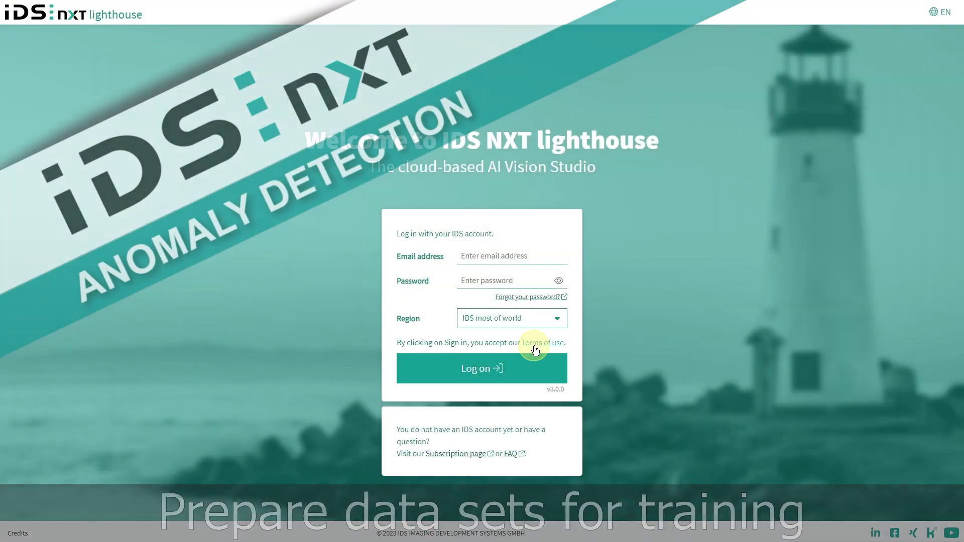
# - Sign in to IDS NXT lighthouse with the IDS account e-mail and password
pyautogui.click(504, 259)
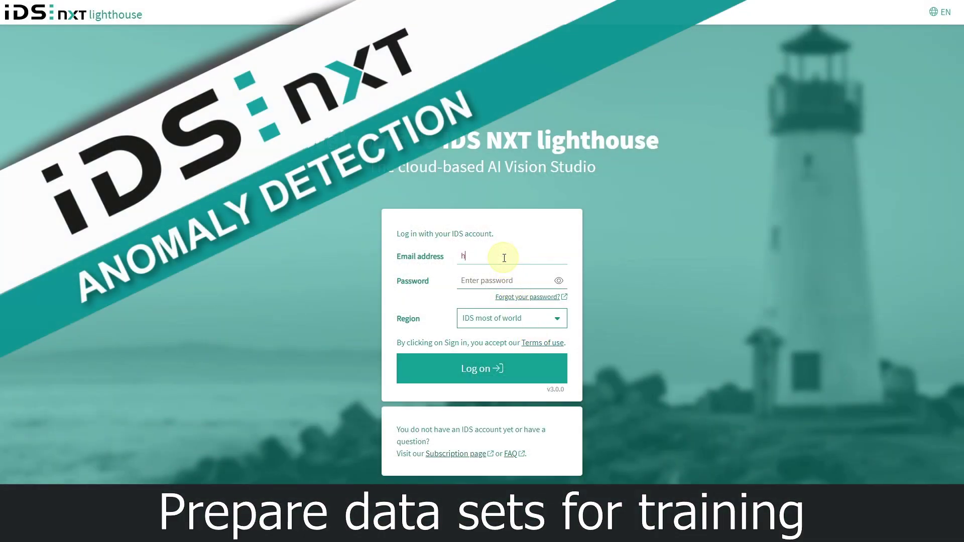
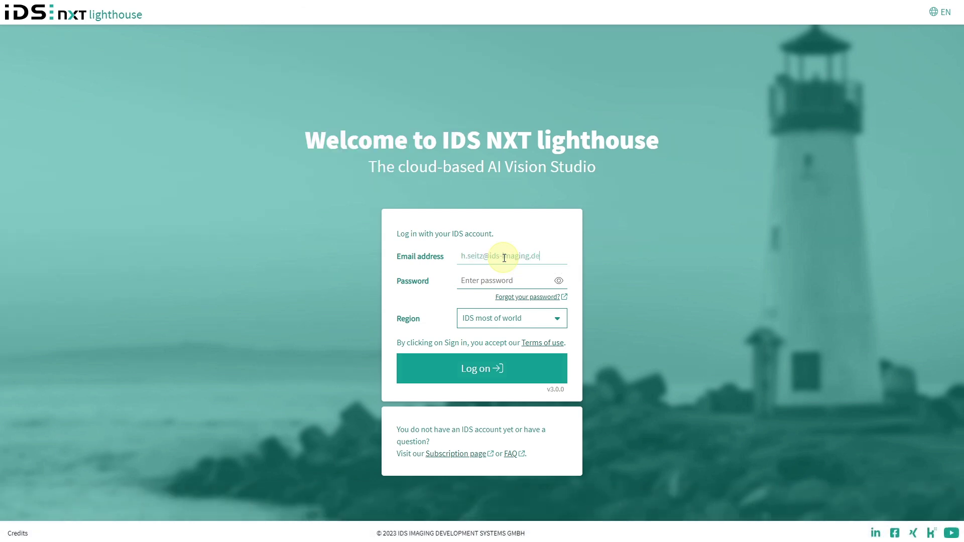
pyautogui.press('Tab')
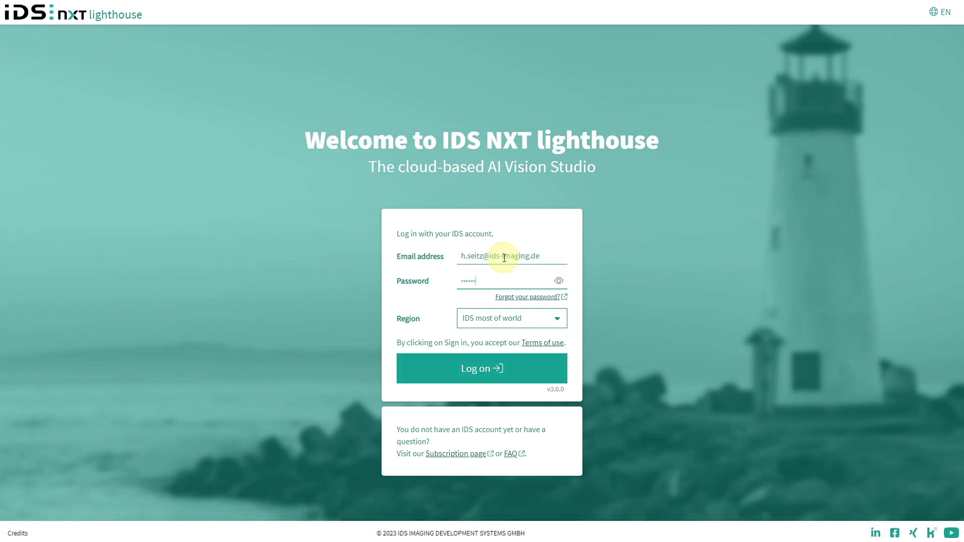
pyautogui.click(494, 367)
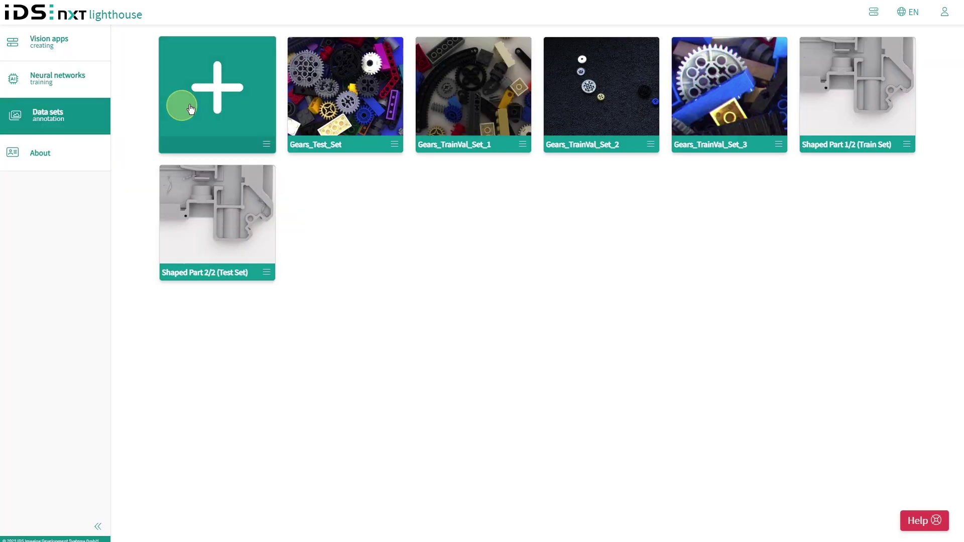
# - Create a data set titled 'Connectors - OK - Train Set' and go to its Image data step
pyautogui.click(208, 101)
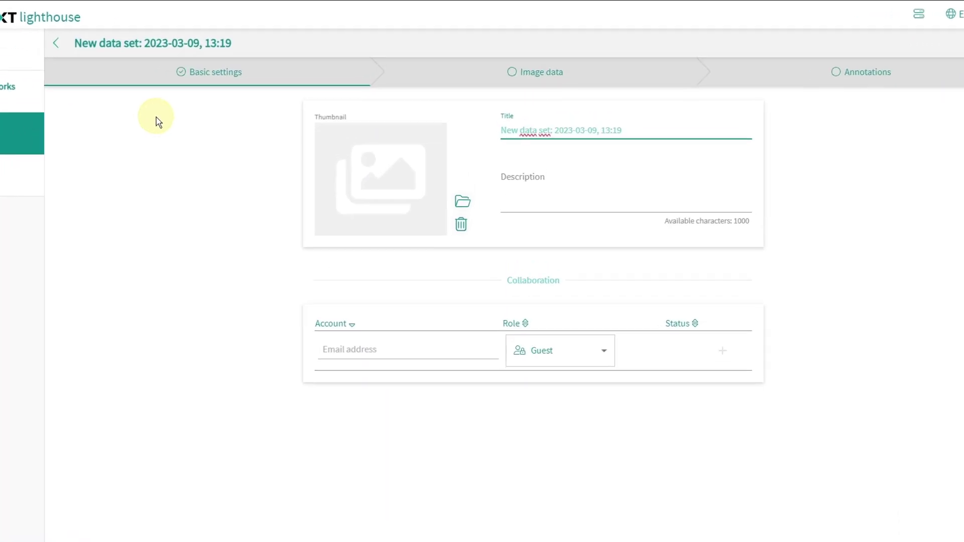
pyautogui.moveTo(620, 116); pyautogui.dragTo(497, 123)
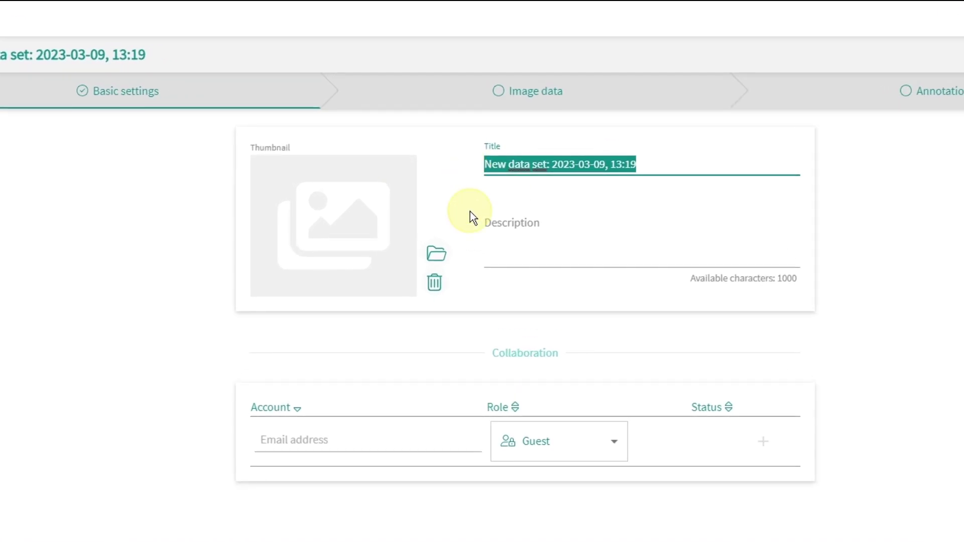
pyautogui.write('C')
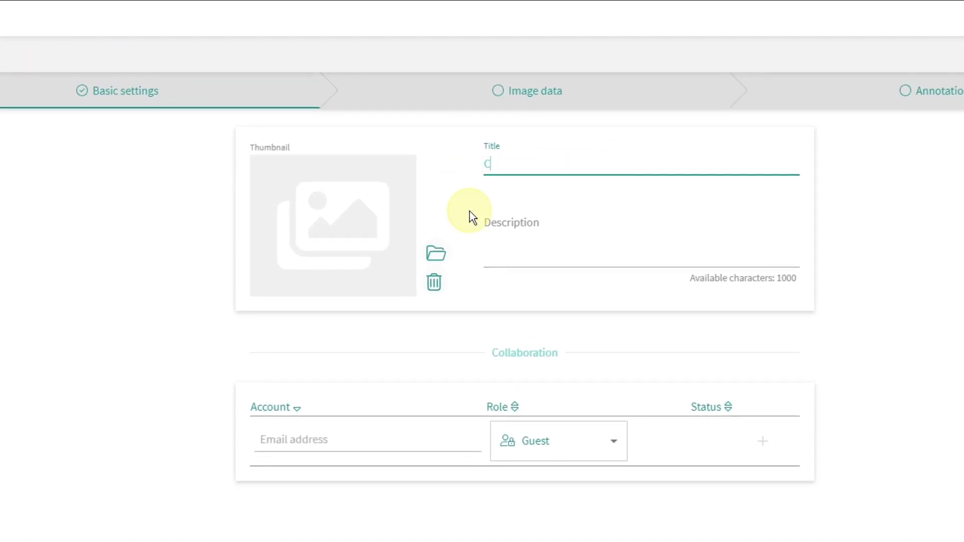
pyautogui.write('onnectors')
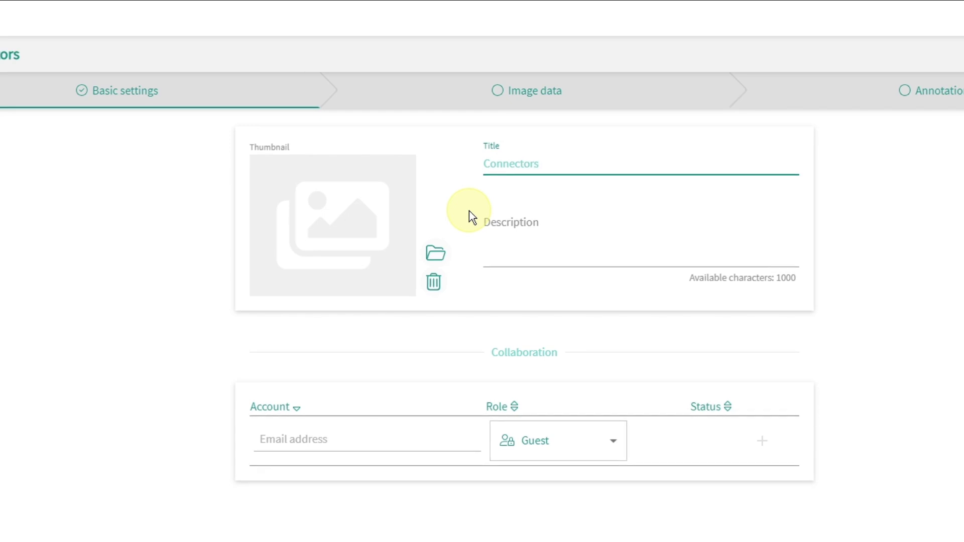
pyautogui.write(' - OK')
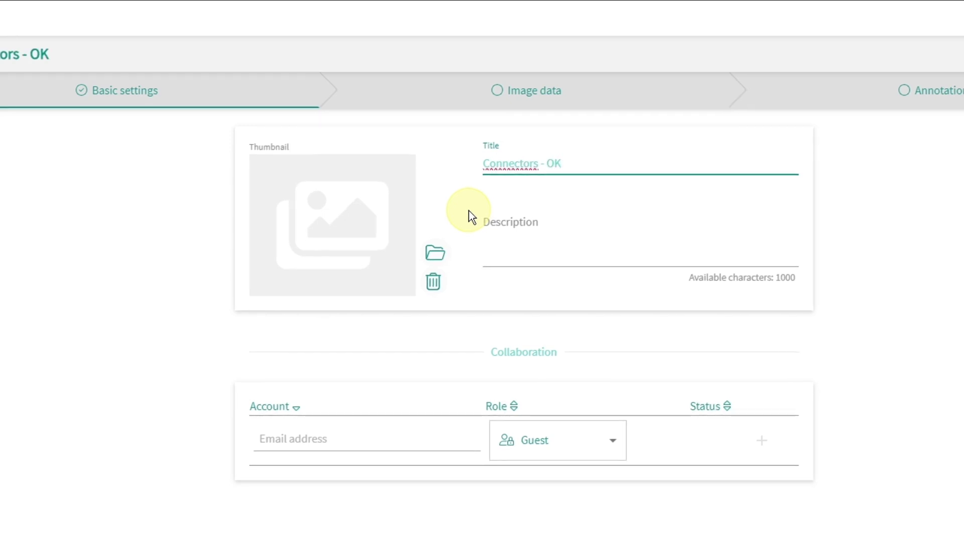
pyautogui.write(' - Train Set')
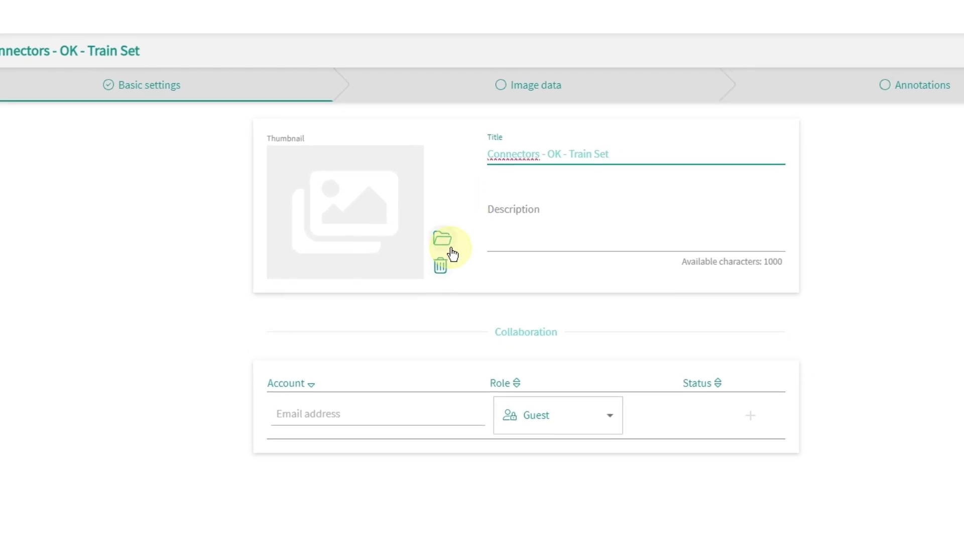
pyautogui.click(477, 81)
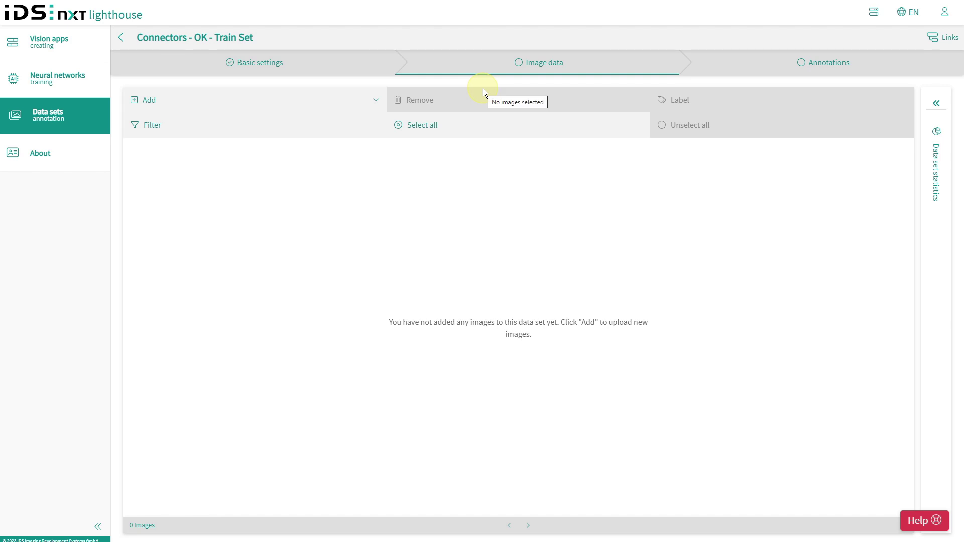
# - Choose to add a whole folder and select the OK image folder for upload
pyautogui.click(134, 105)
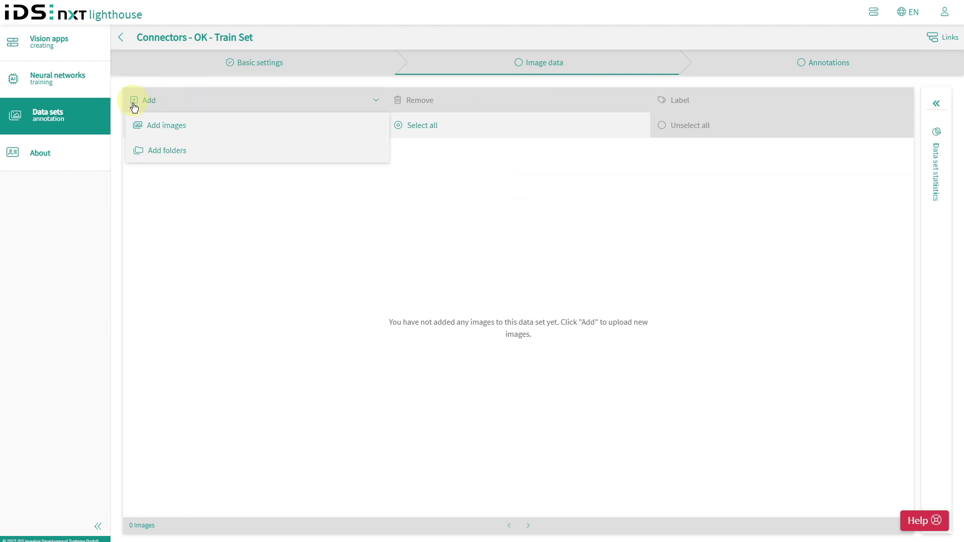
pyautogui.click(138, 152)
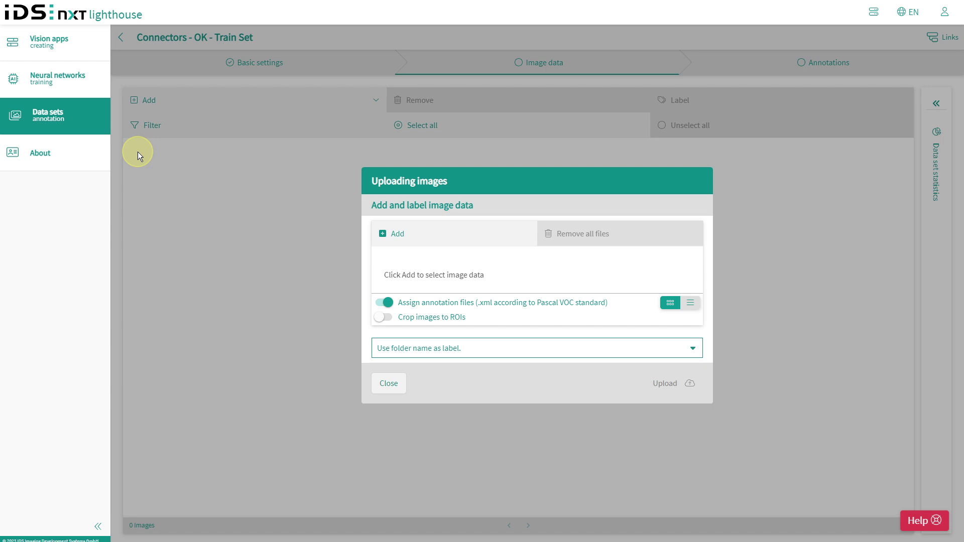
pyautogui.click(383, 233)
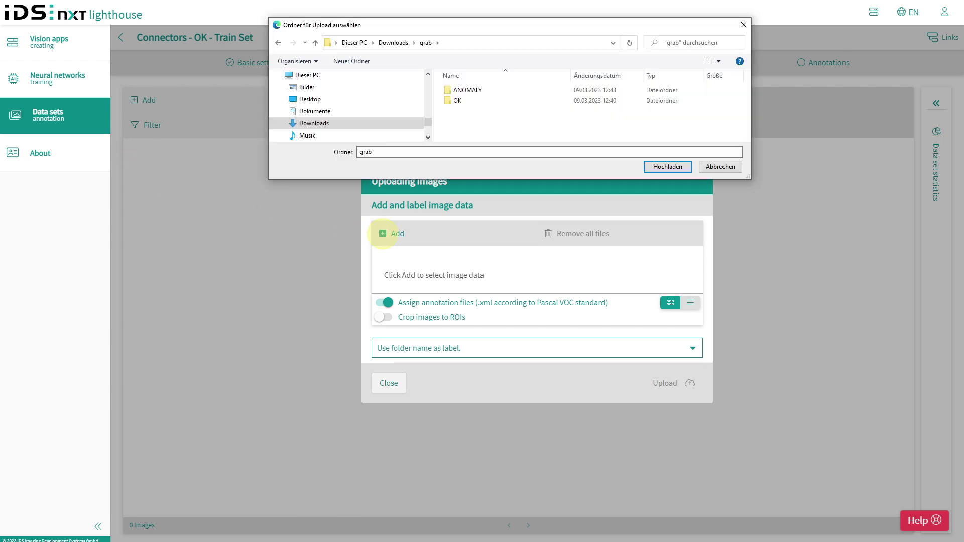
pyautogui.click(457, 102)
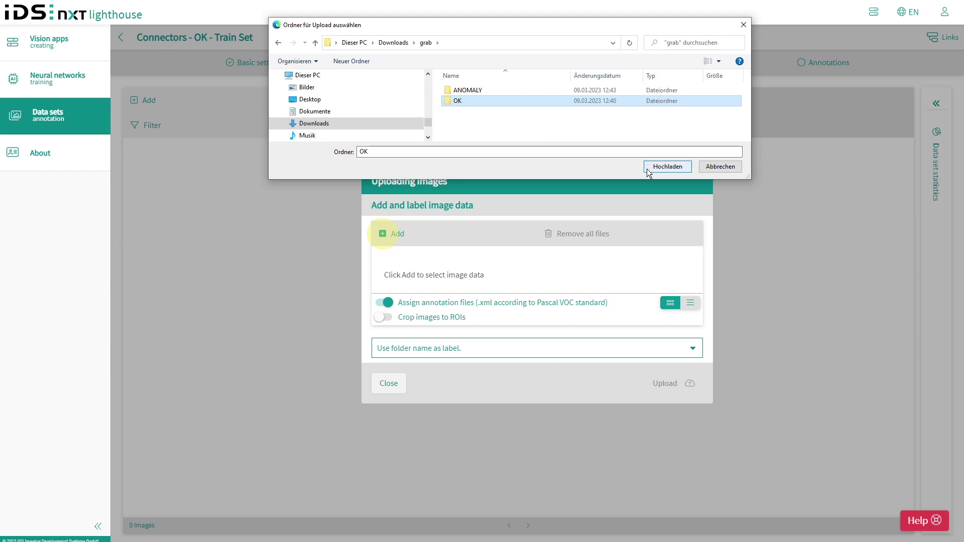
pyautogui.click(667, 167)
pyautogui.click(506, 58)
# - Upload the 55 OK images labelled by folder name, then return to the data sets overview
pyautogui.scroll(-10, 536, 271)
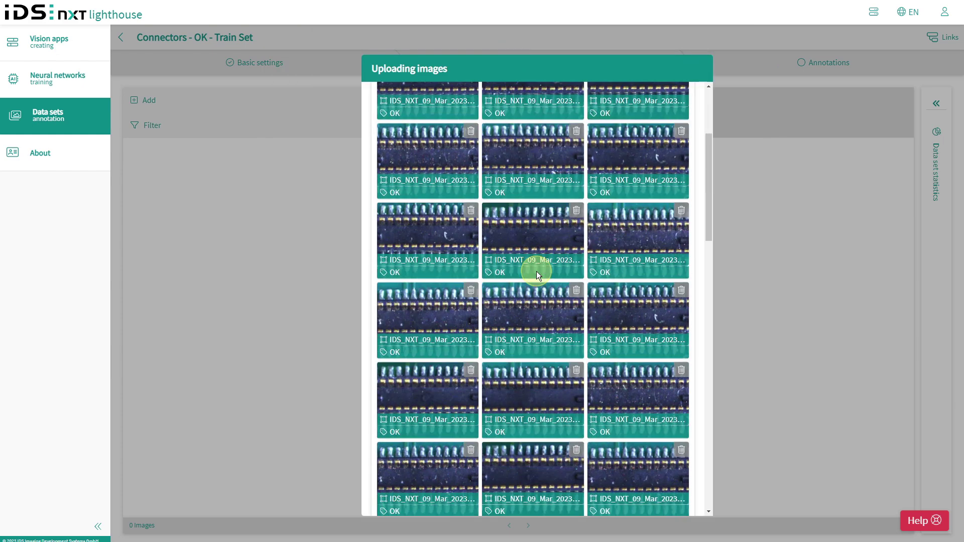
pyautogui.scroll(-3, 536, 271)
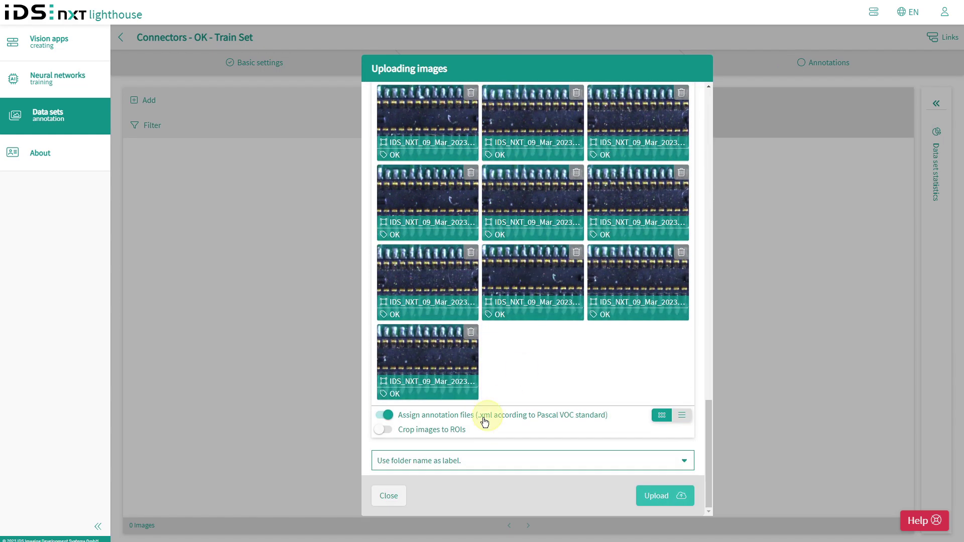
pyautogui.click(421, 467)
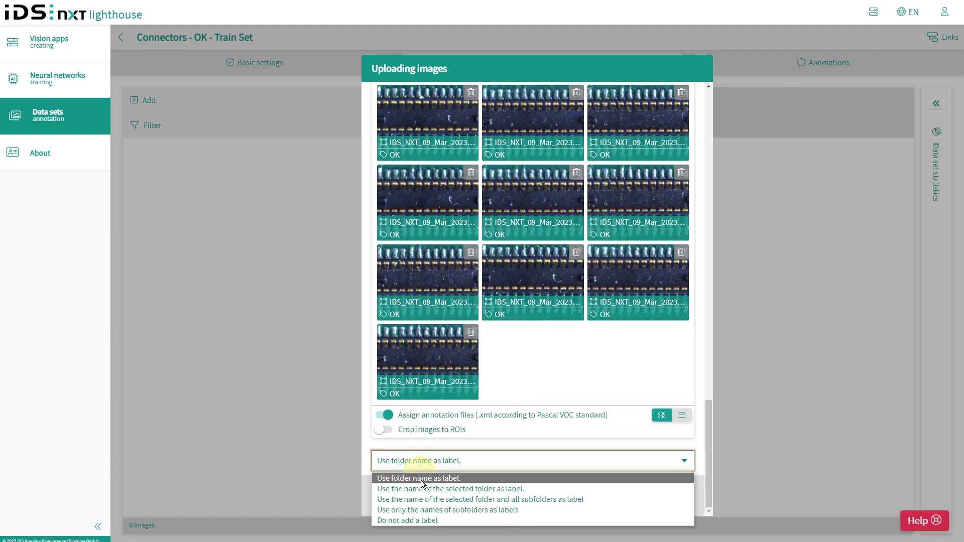
pyautogui.click(421, 480)
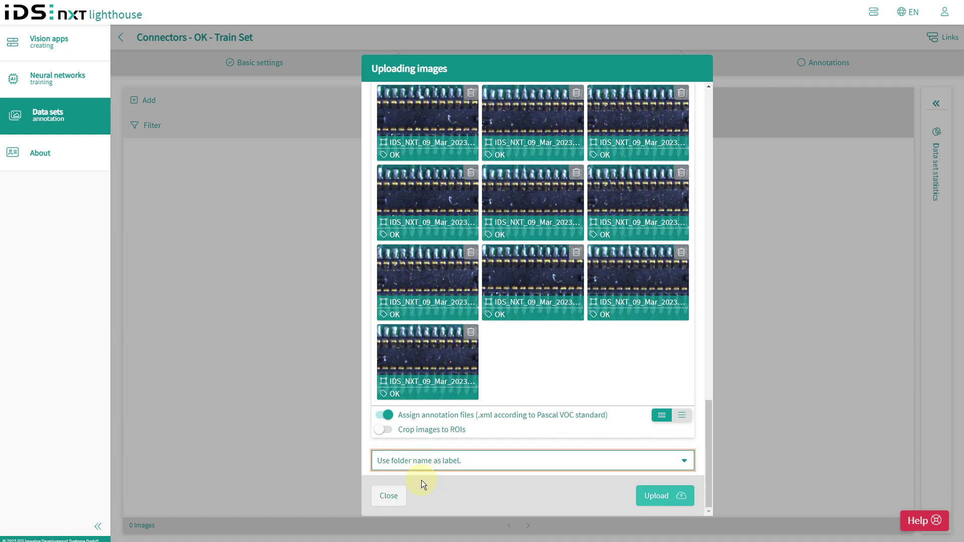
pyautogui.click(664, 496)
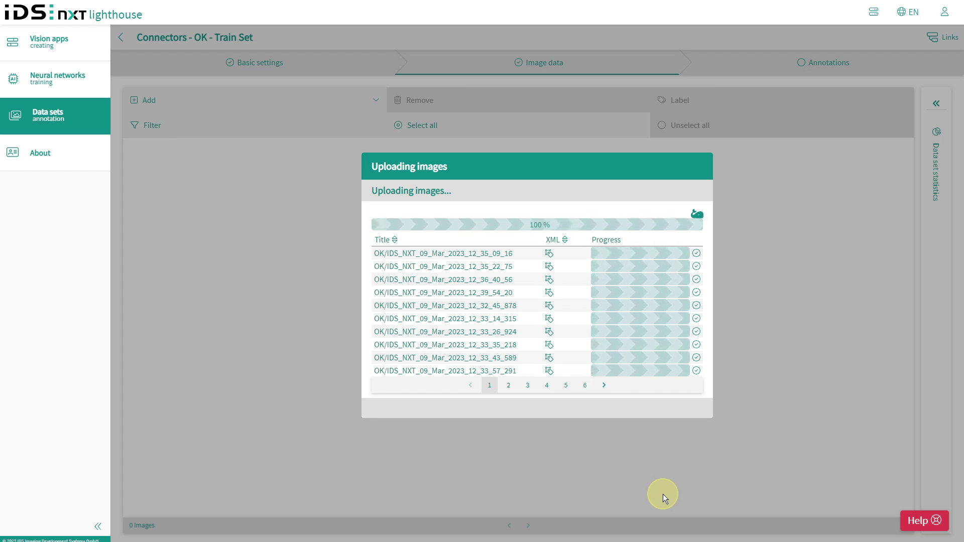
pyautogui.click(688, 344)
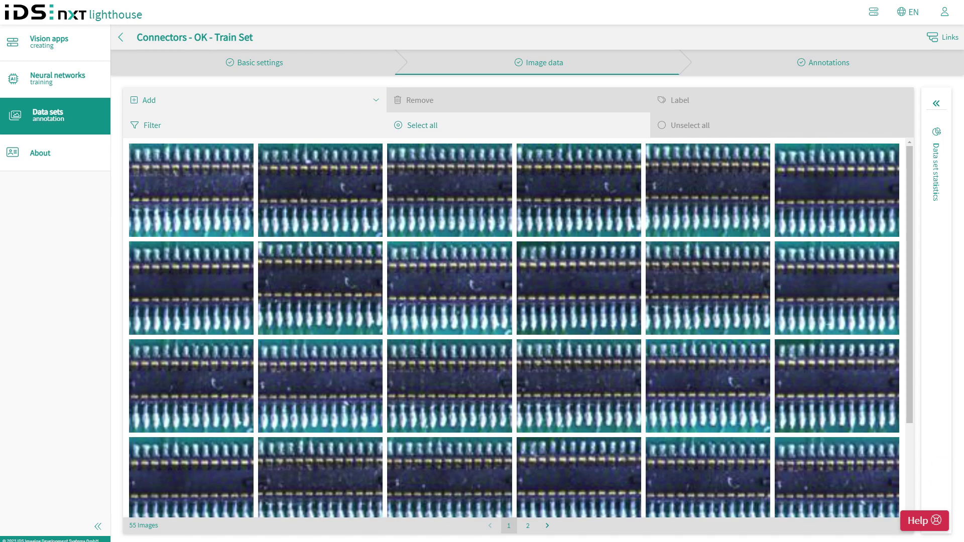
pyautogui.click(120, 38)
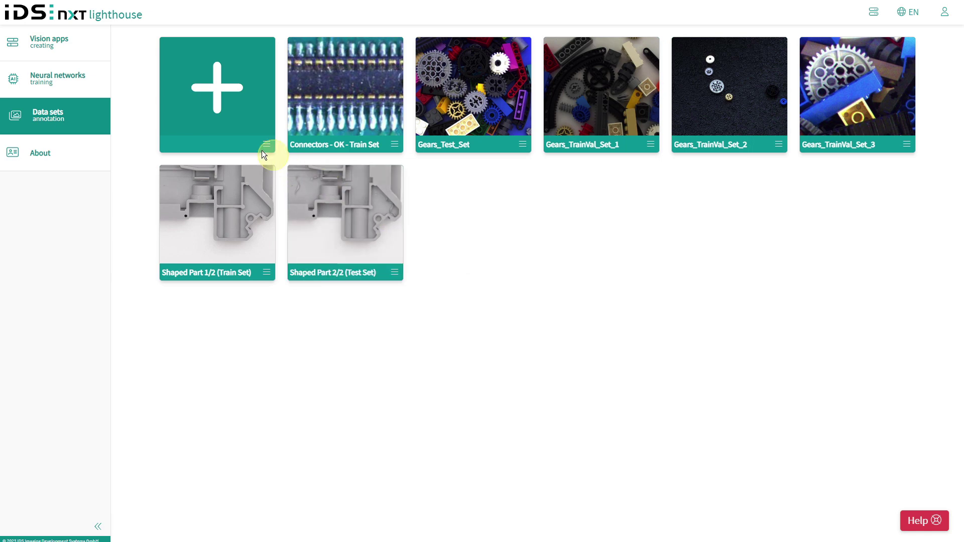
# - Create a new data set titled 'Connectors - TestSet'
pyautogui.click(220, 119)
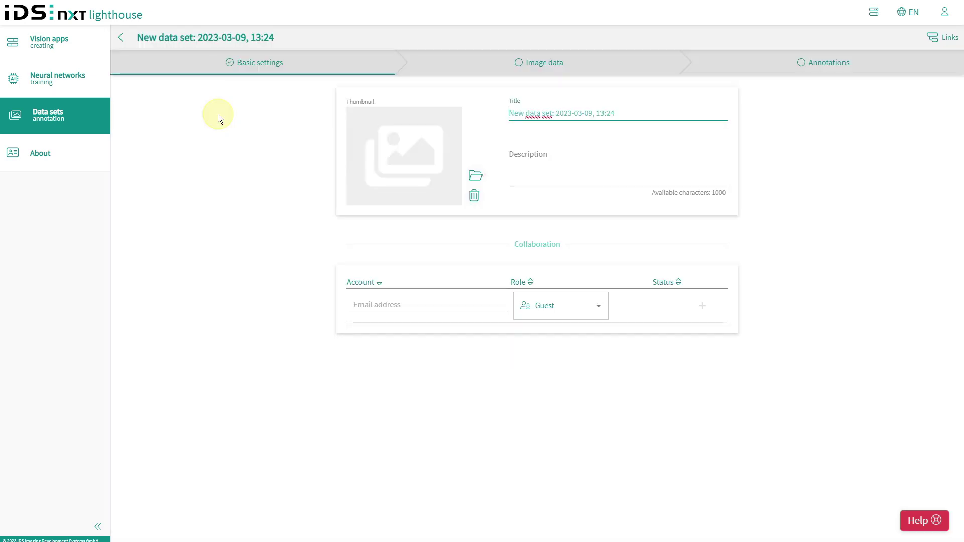
pyautogui.moveTo(622, 114); pyautogui.dragTo(498, 123)
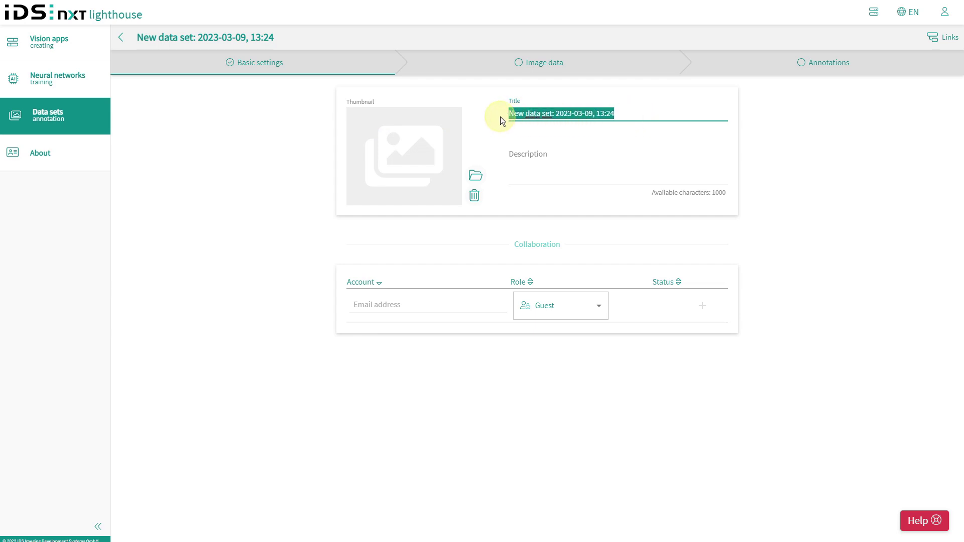
pyautogui.write('Connectors -')
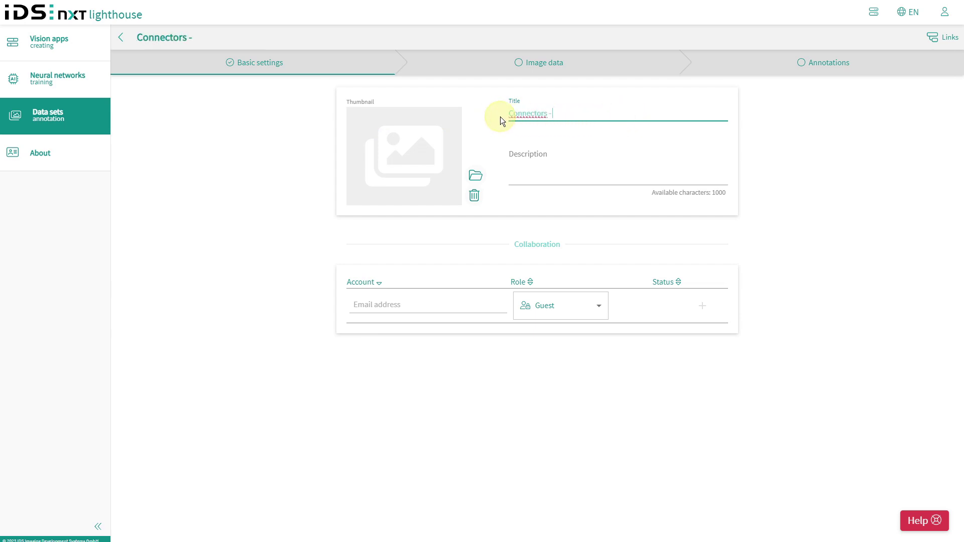
pyautogui.write(' TestSet')
pyautogui.press('Return')
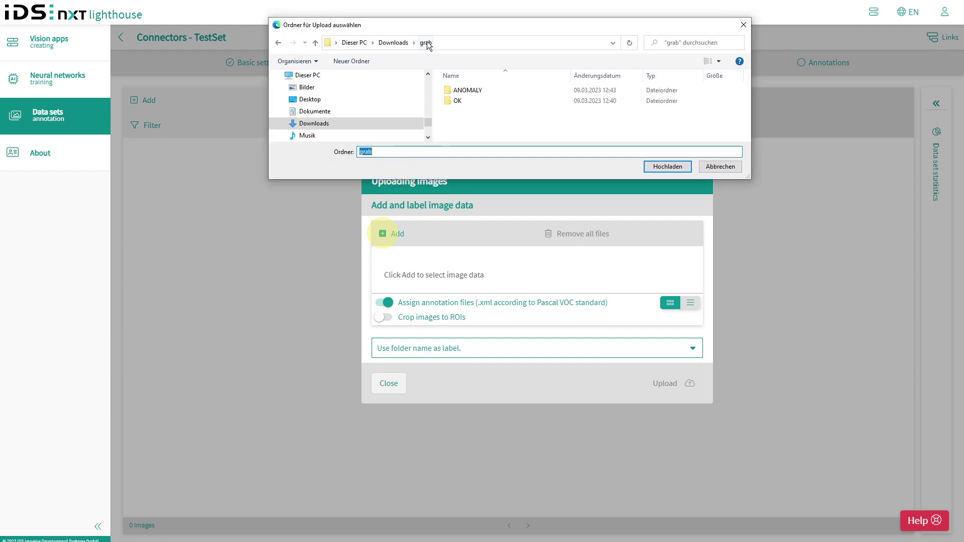
# - Upload the nine images from the ANOMALY folder into the set
pyautogui.click(460, 92)
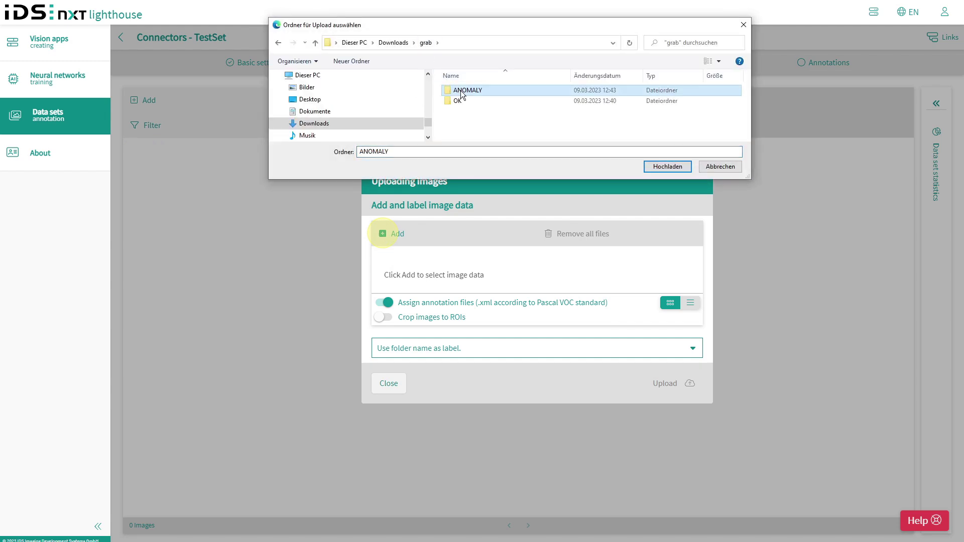
pyautogui.click(655, 167)
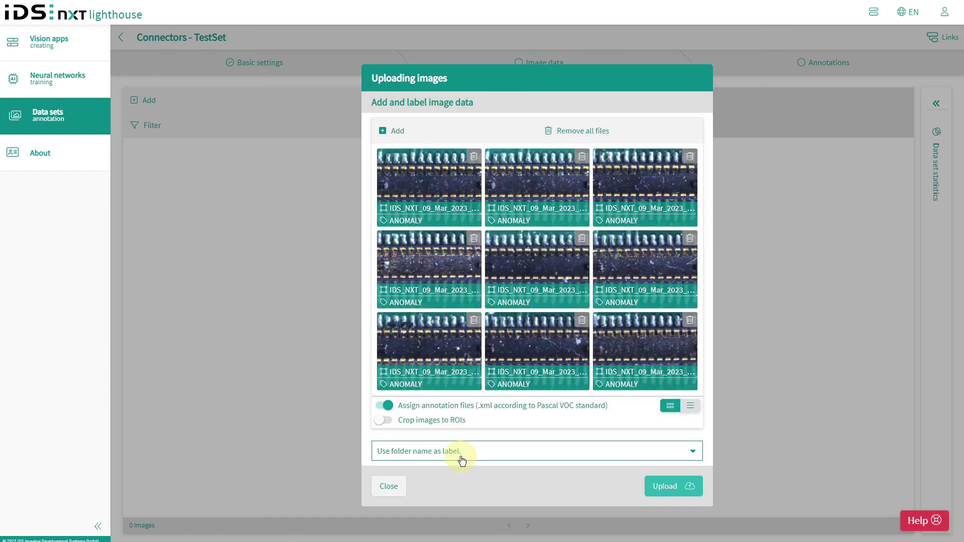
pyautogui.click(668, 489)
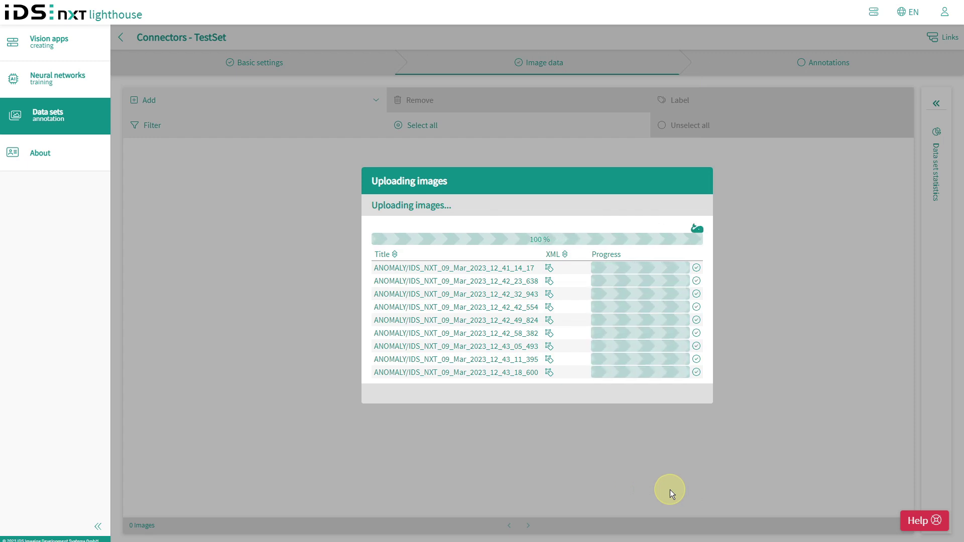
pyautogui.click(684, 332)
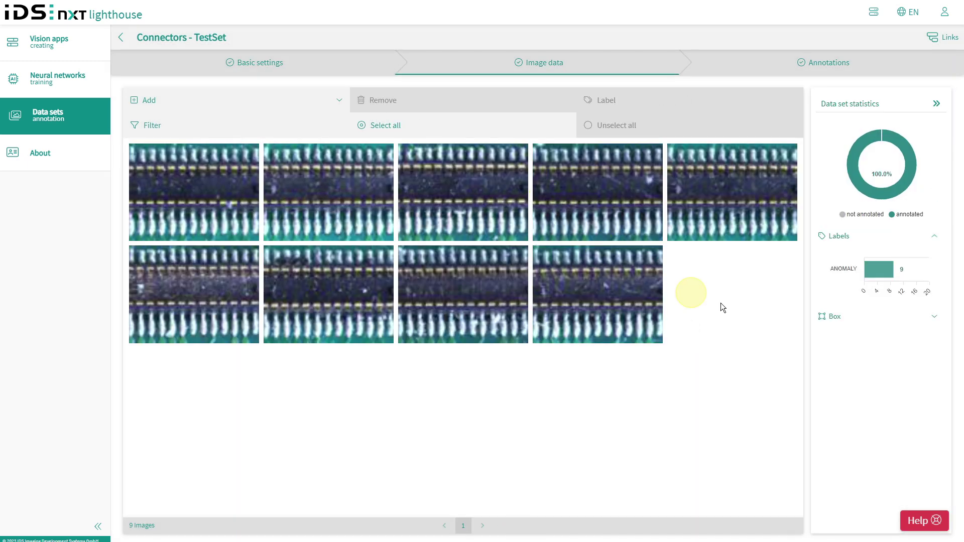
# - Add individual image files, selecting the first nine JPGs from the OK folder
pyautogui.moveTo(885, 276)
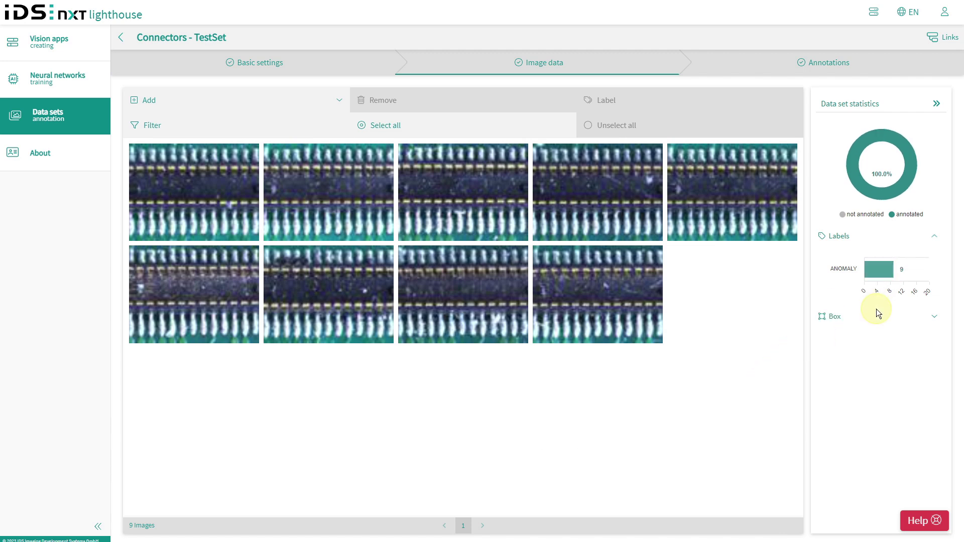
pyautogui.click(135, 104)
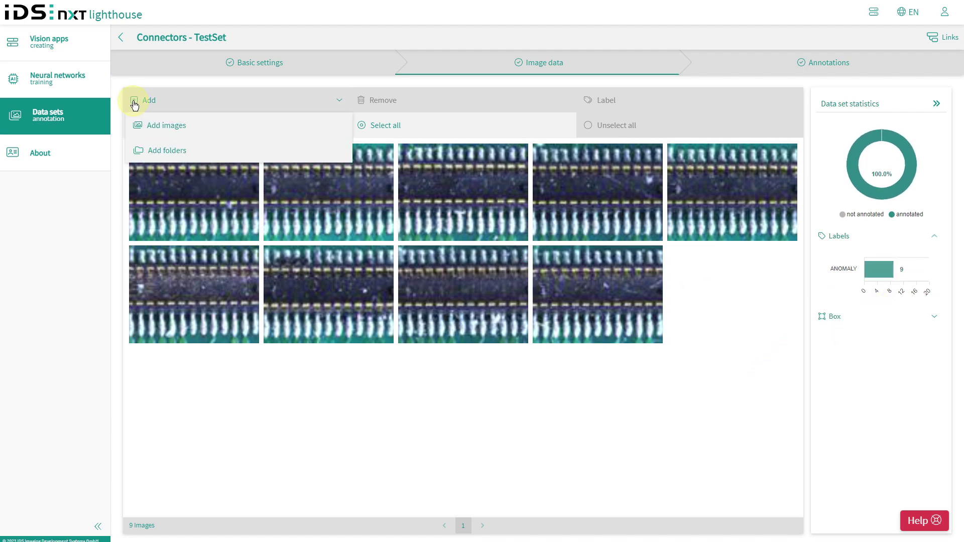
pyautogui.click(137, 127)
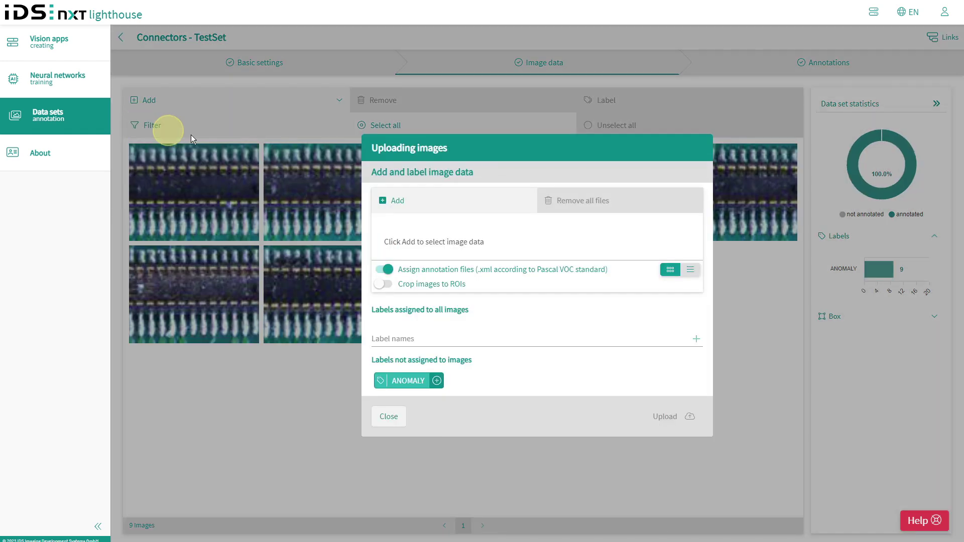
pyautogui.click(382, 204)
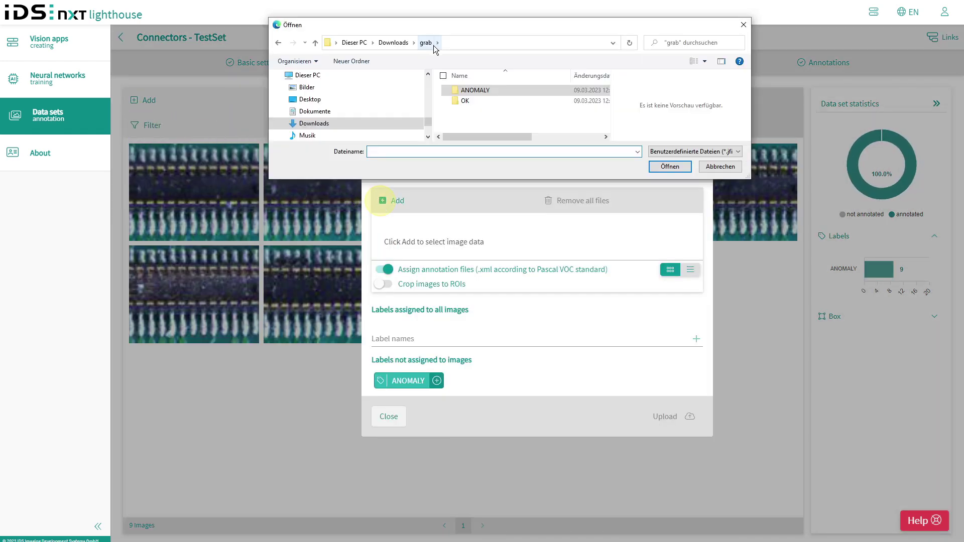
pyautogui.doubleClick(465, 102)
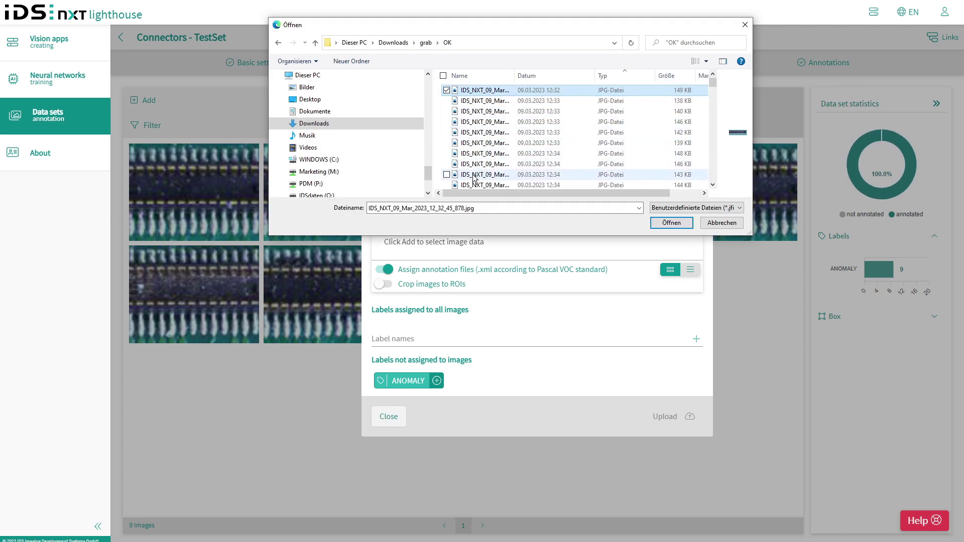
pyautogui.keyDown('shift'); pyautogui.click(474, 175); pyautogui.keyUp('shift')
pyautogui.click(673, 223)
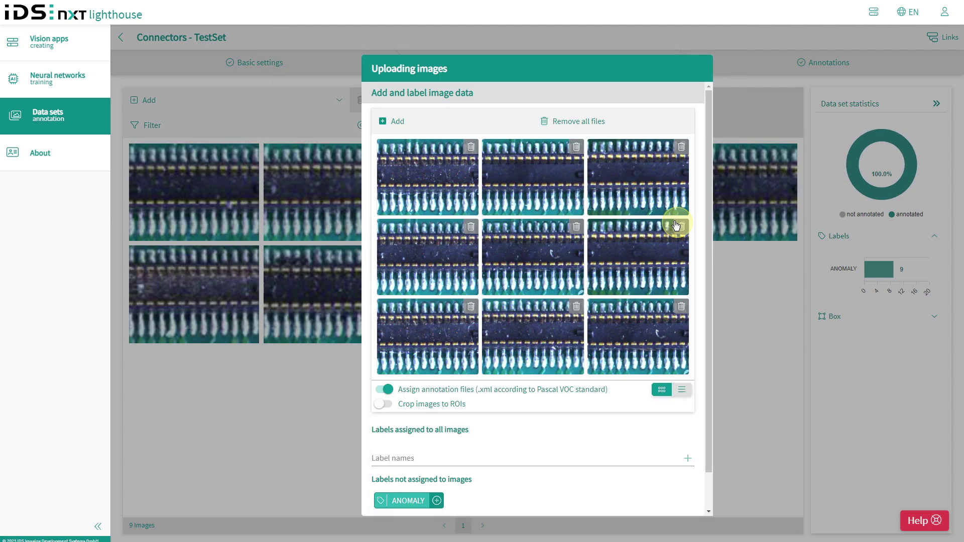
# - Label all nine images 'OK' and upload them
pyautogui.click(416, 458)
pyautogui.write('OK')
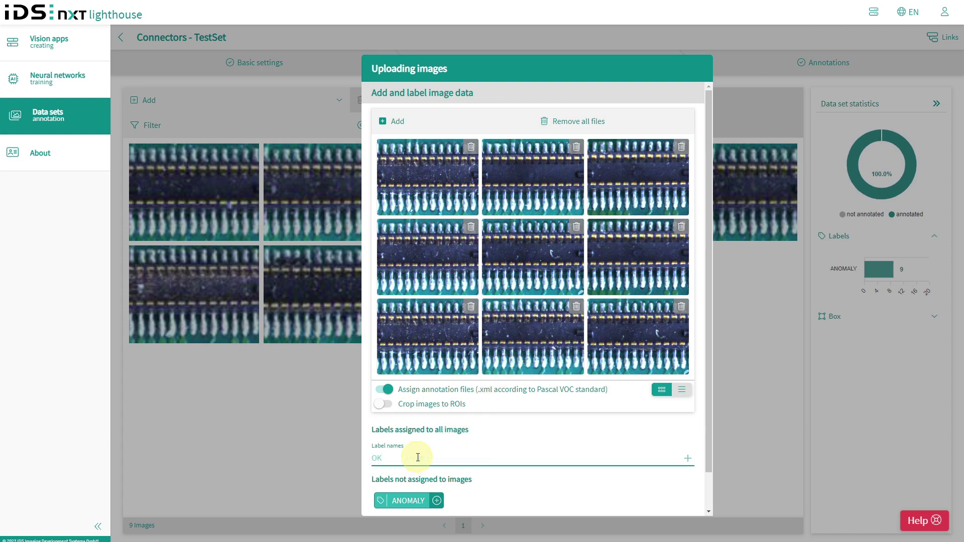
pyautogui.click(687, 459)
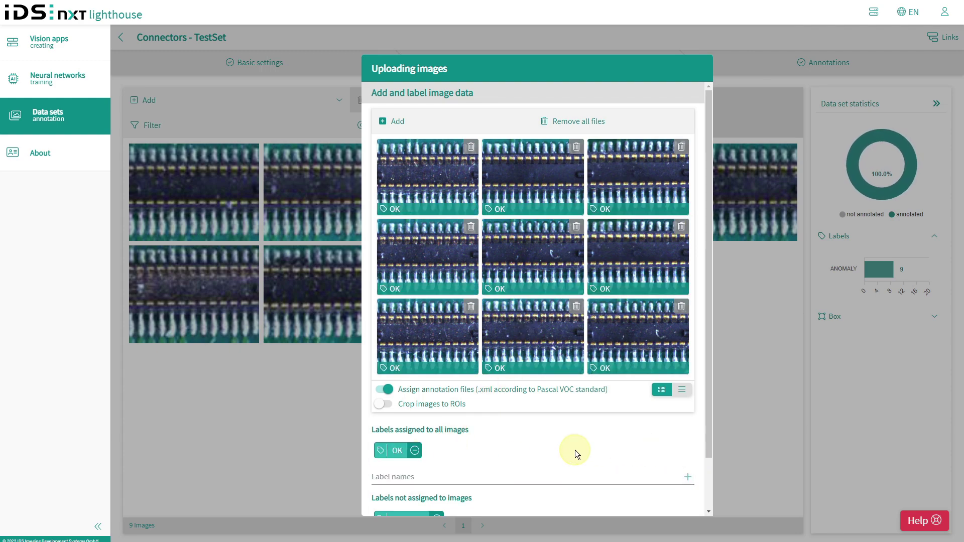
pyautogui.scroll(-2, 574, 451)
pyautogui.click(647, 498)
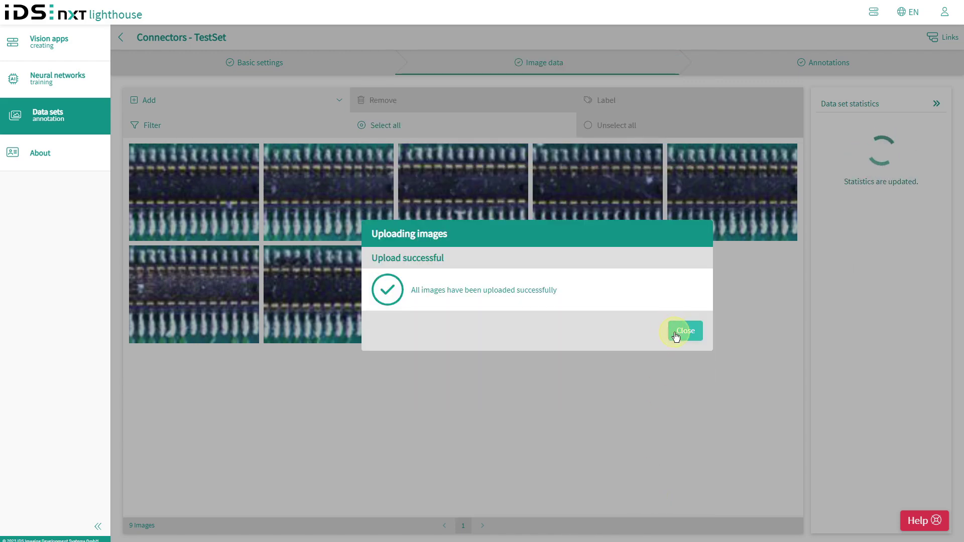
pyautogui.click(685, 330)
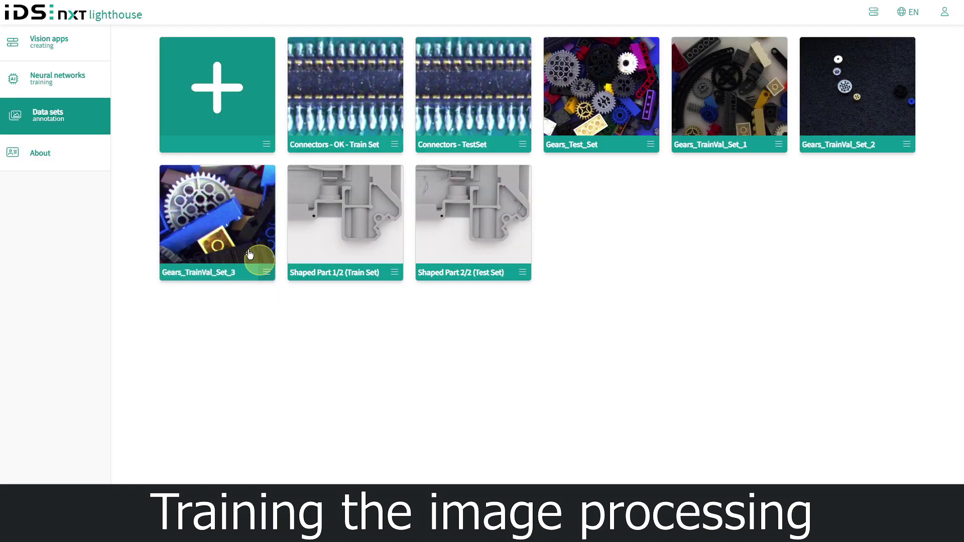
# - Create a new anomaly detection training project named 'Connector Check'
pyautogui.click(63, 83)
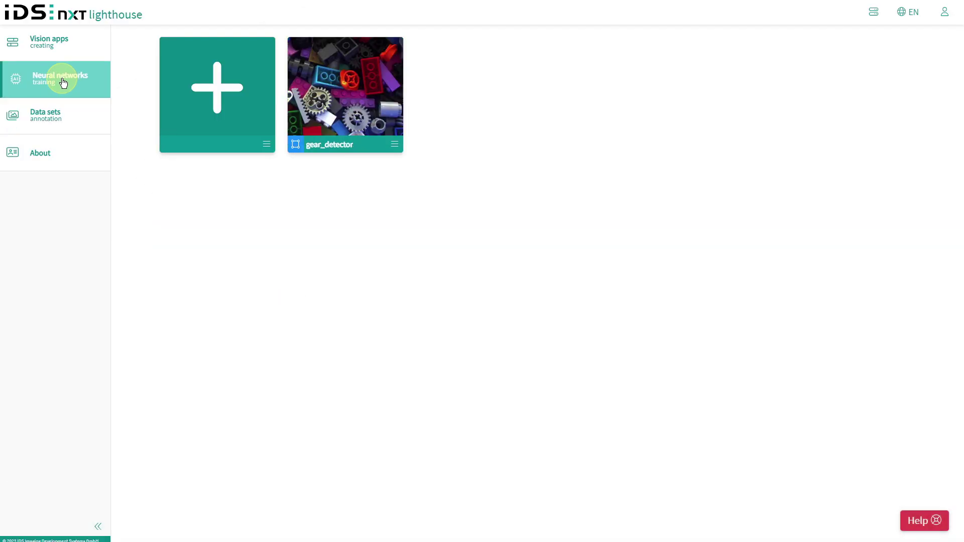
pyautogui.click(204, 90)
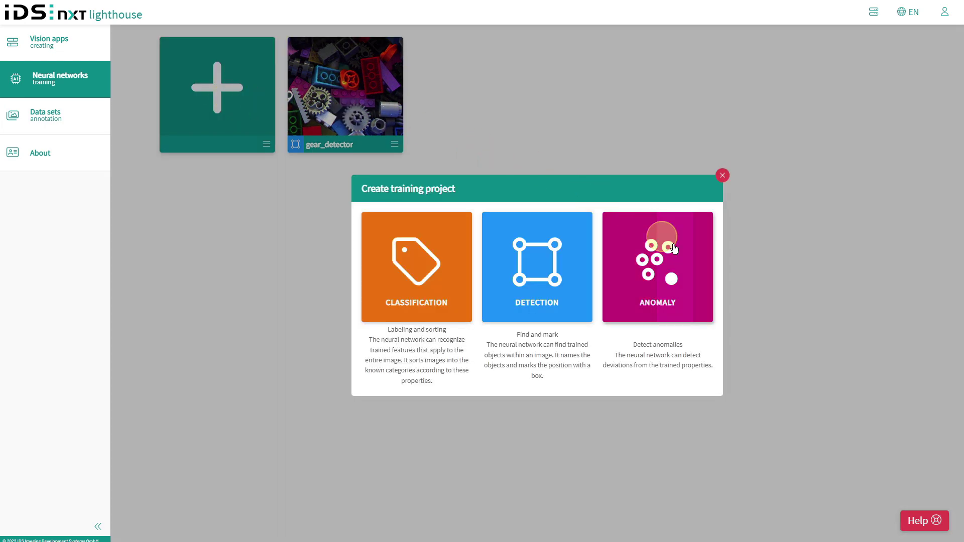
pyautogui.click(708, 271)
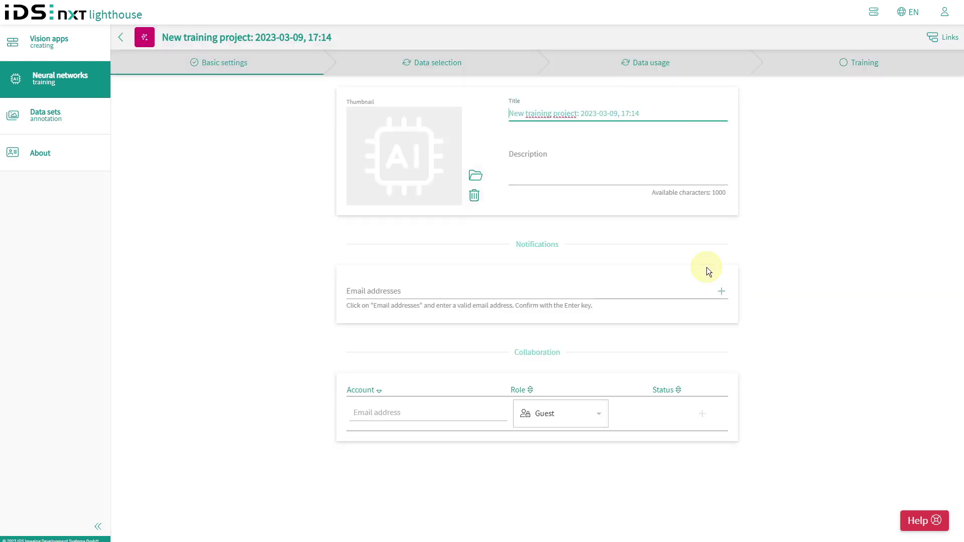
pyautogui.tripleClick(508, 111)
pyautogui.write('Connector')
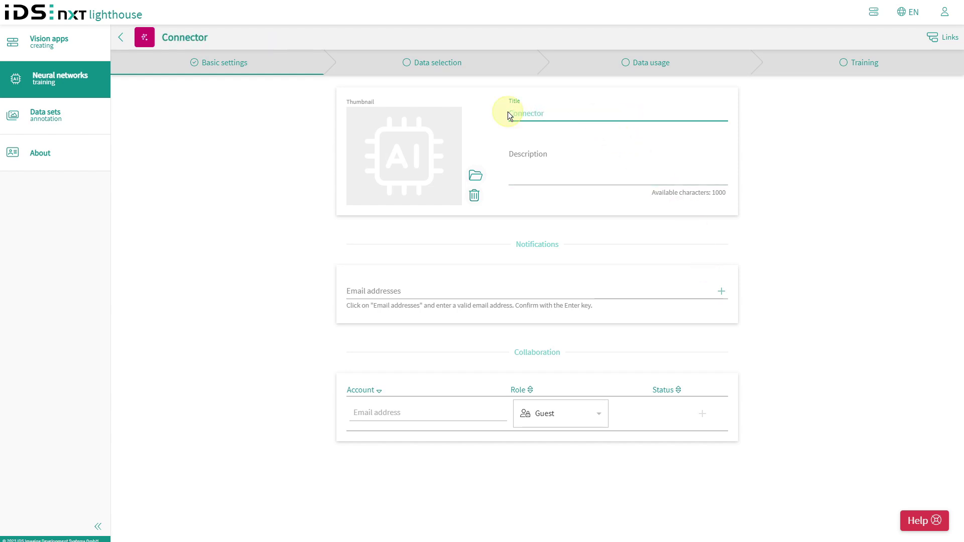
pyautogui.write(' Check')
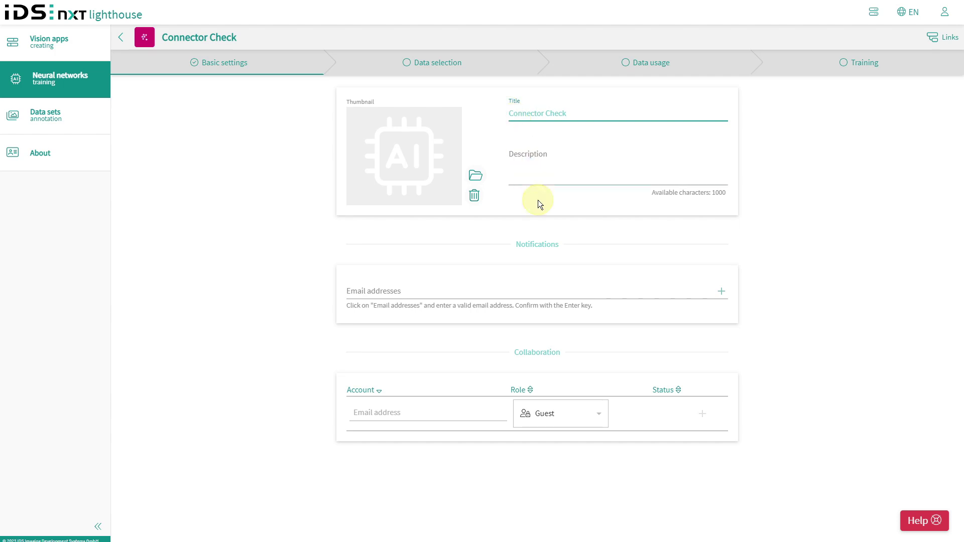
# - Select Connectors - OK - Train Set and Connectors - TestSet as data and show their annotations
pyautogui.click(419, 70)
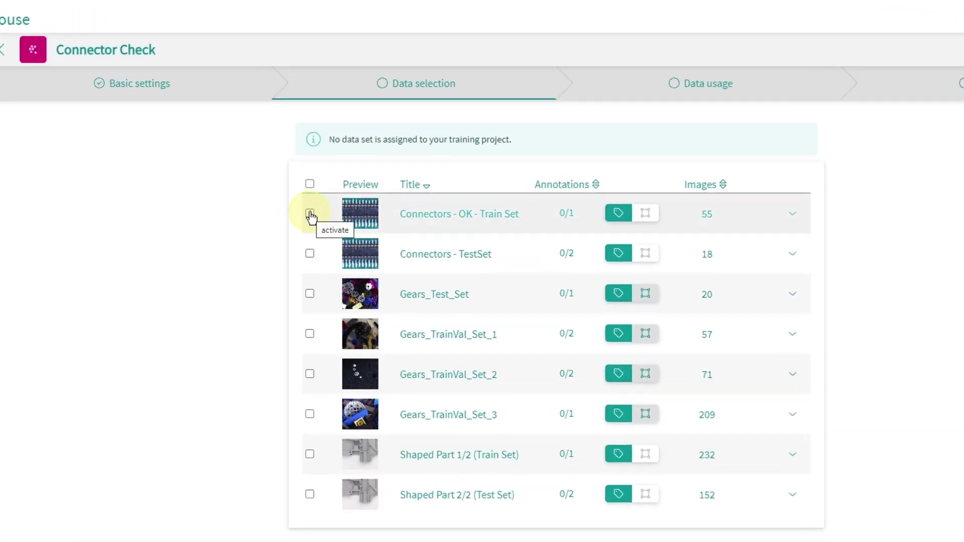
pyautogui.click(309, 214)
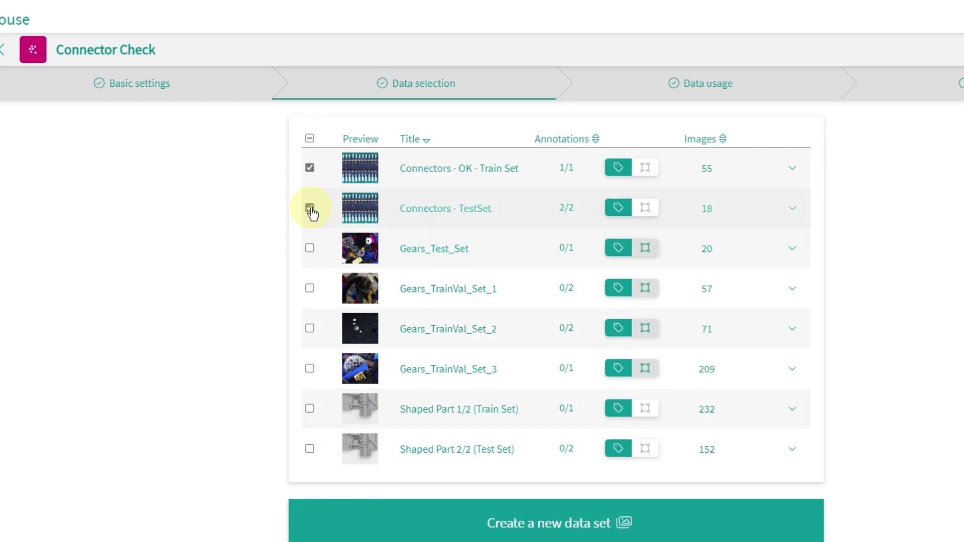
pyautogui.click(793, 167)
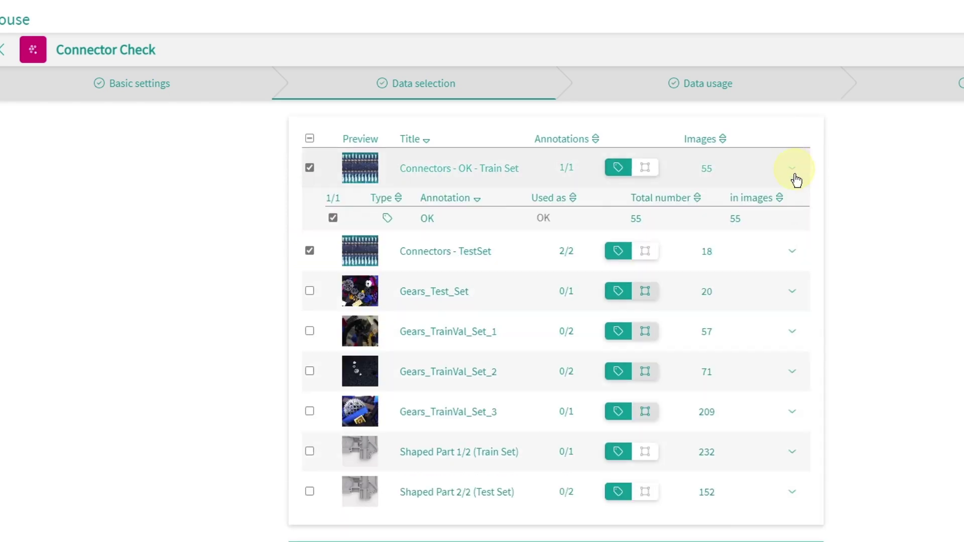
pyautogui.click(789, 250)
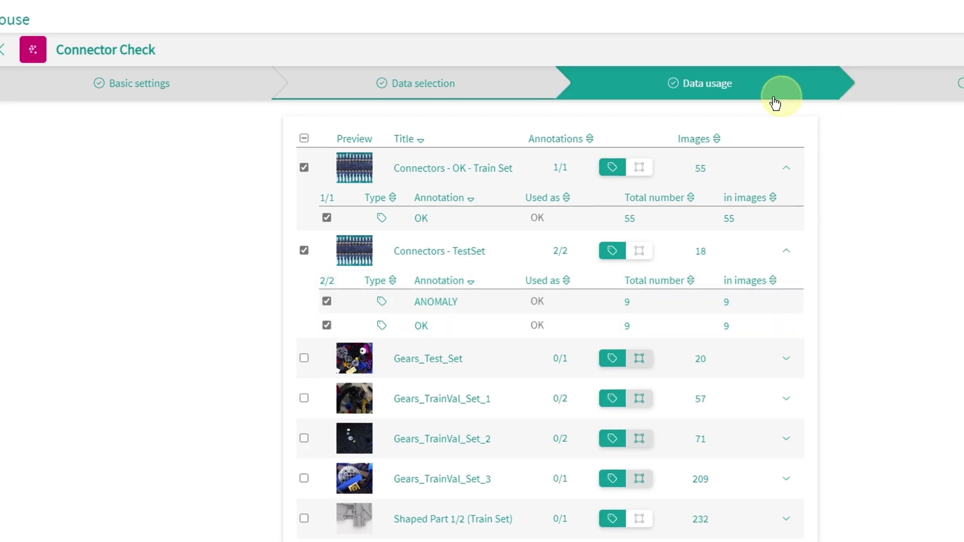
# - Give Connectors - TestSet distribution key Test (100) and count its ANOMALY label as ANOMALY
pyautogui.click(734, 93)
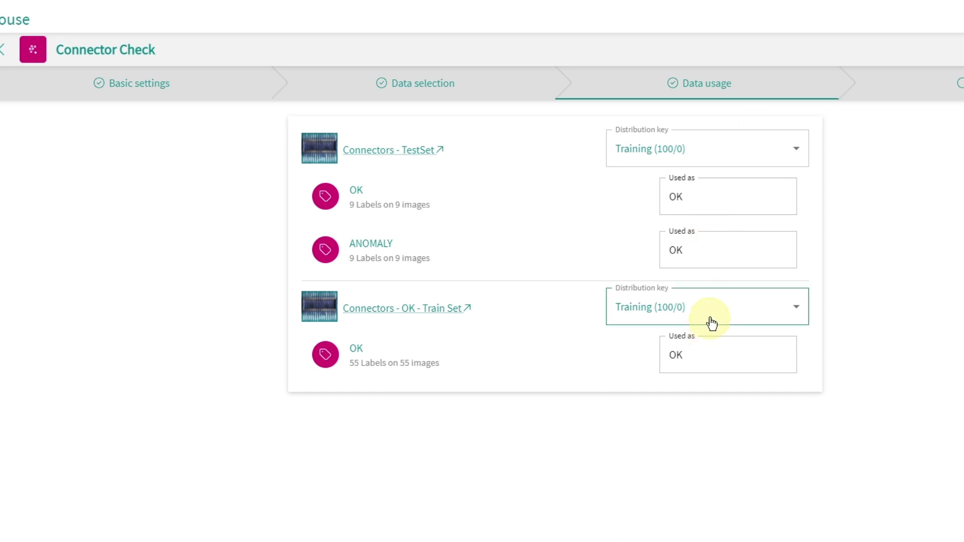
pyautogui.click(703, 155)
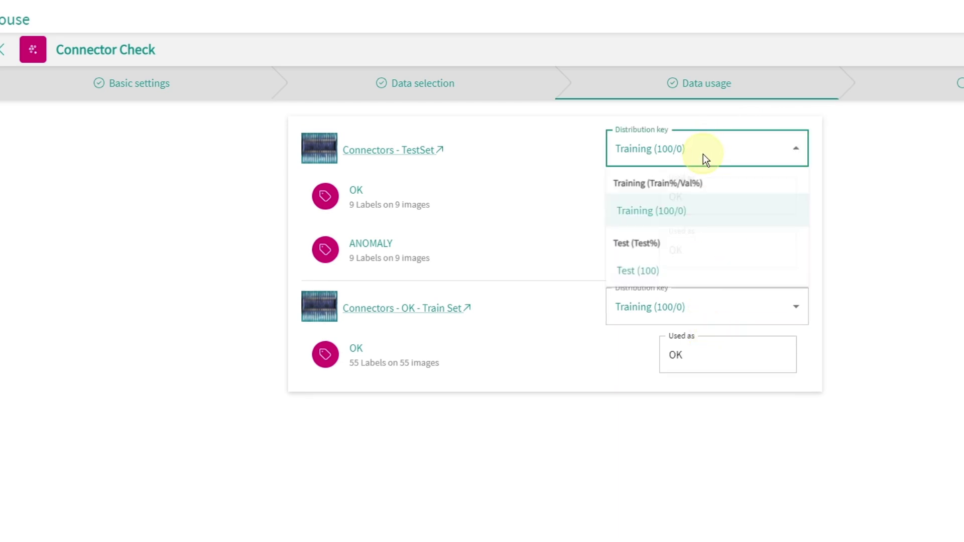
pyautogui.click(633, 274)
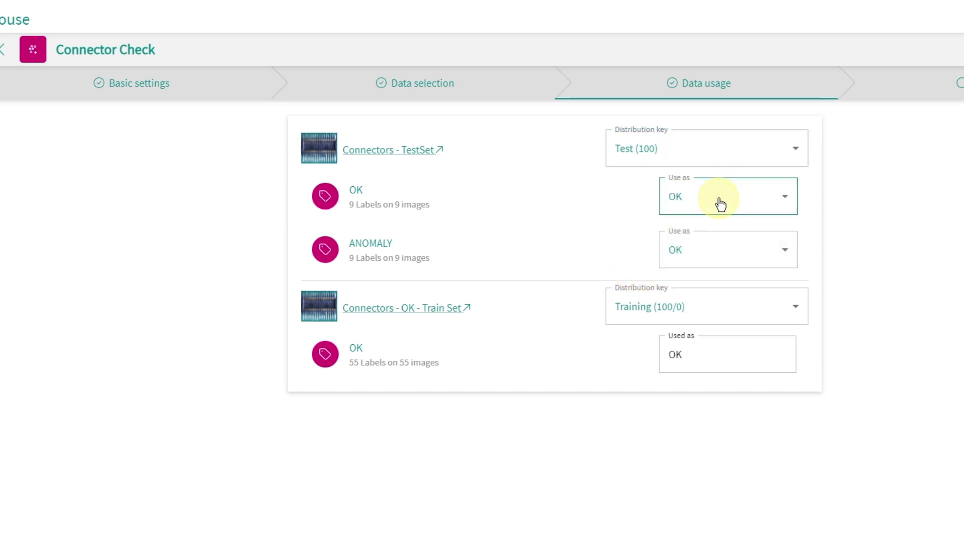
pyautogui.click(711, 255)
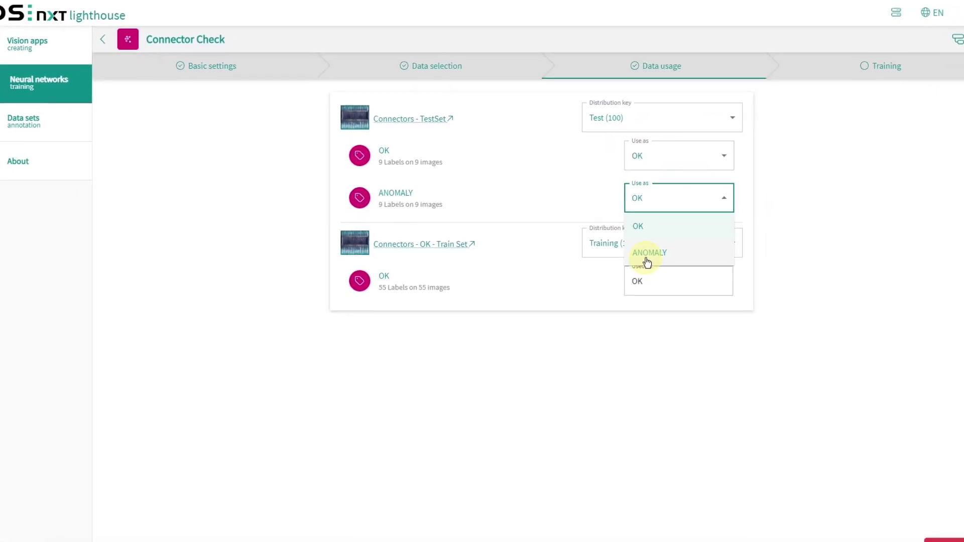
pyautogui.click(675, 288)
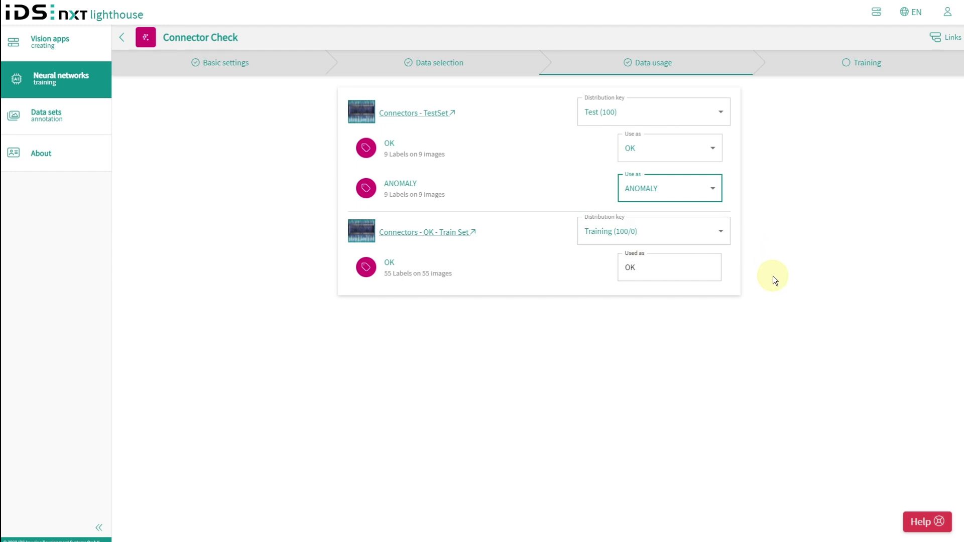
pyautogui.click(799, 70)
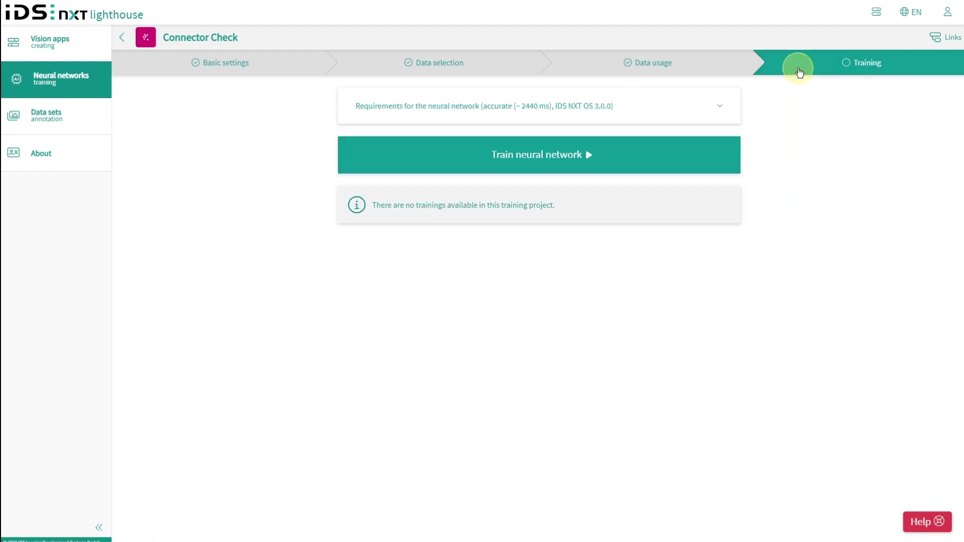
# - Set inference time to balanced (~1100 ms) and start training the Connector Check network
pyautogui.click(719, 111)
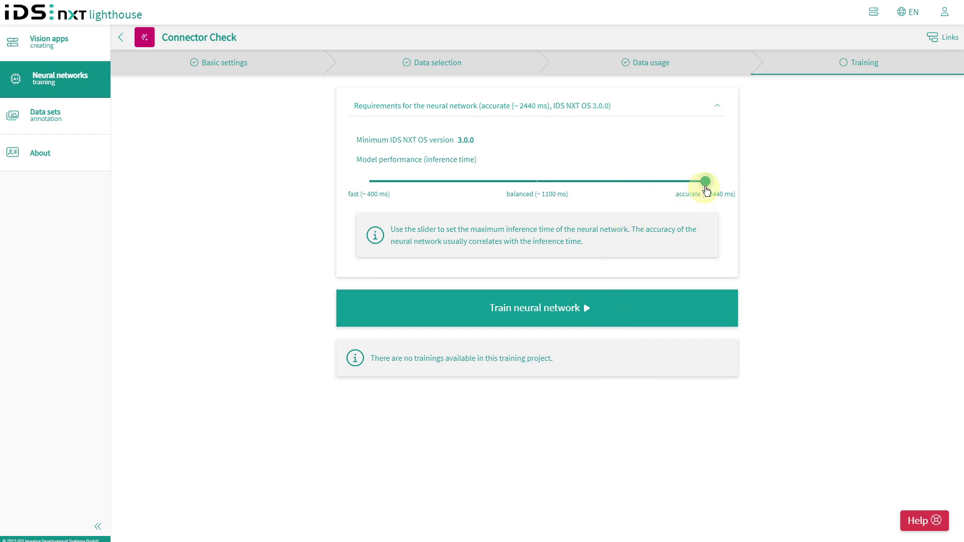
pyautogui.click(534, 183)
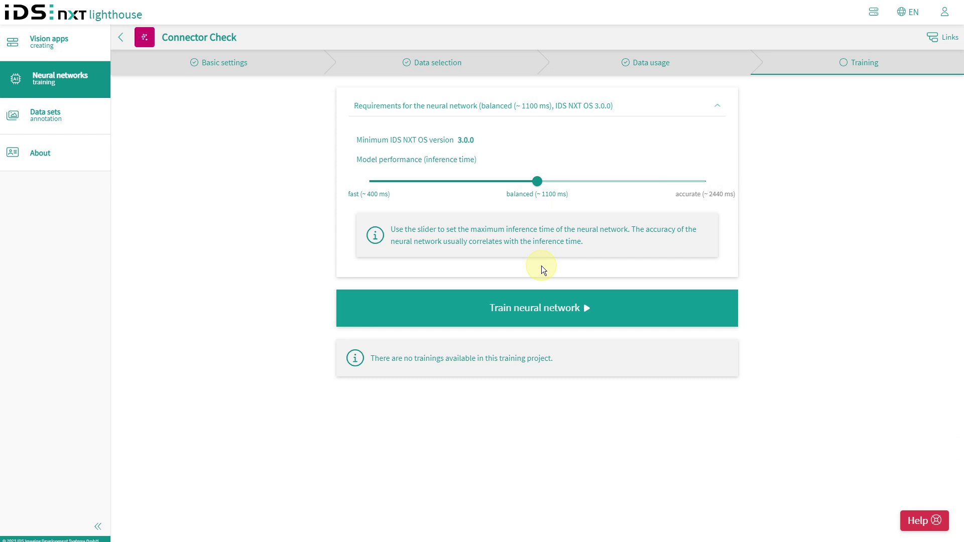
pyautogui.click(533, 312)
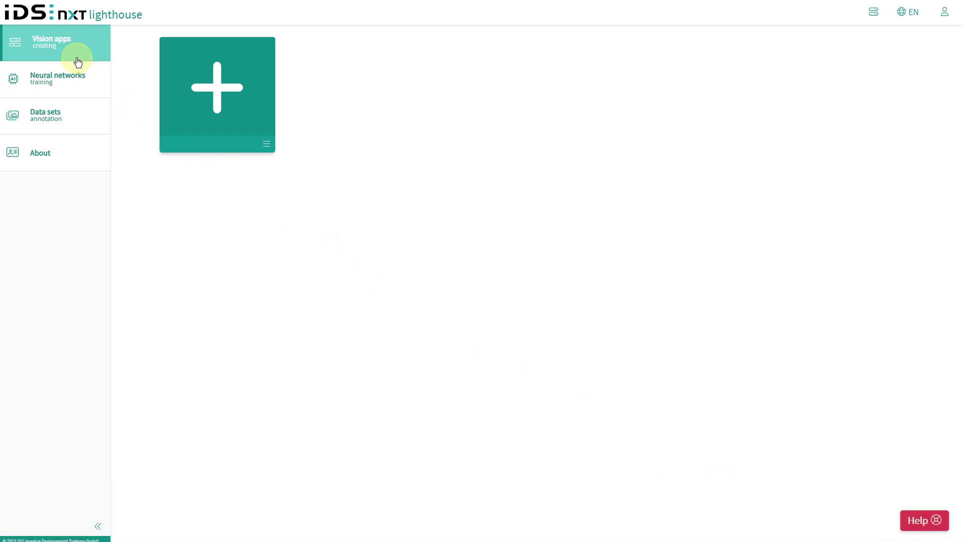
# - Preview the Detect anomalies use case in the Use Case Assistant, then reopen the new-project choice
pyautogui.click(217, 87)
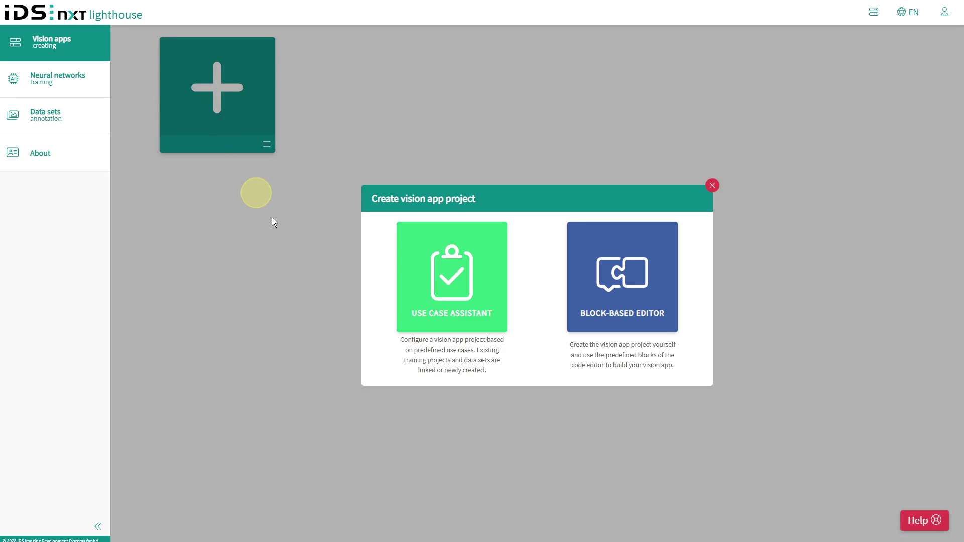
pyautogui.click(468, 323)
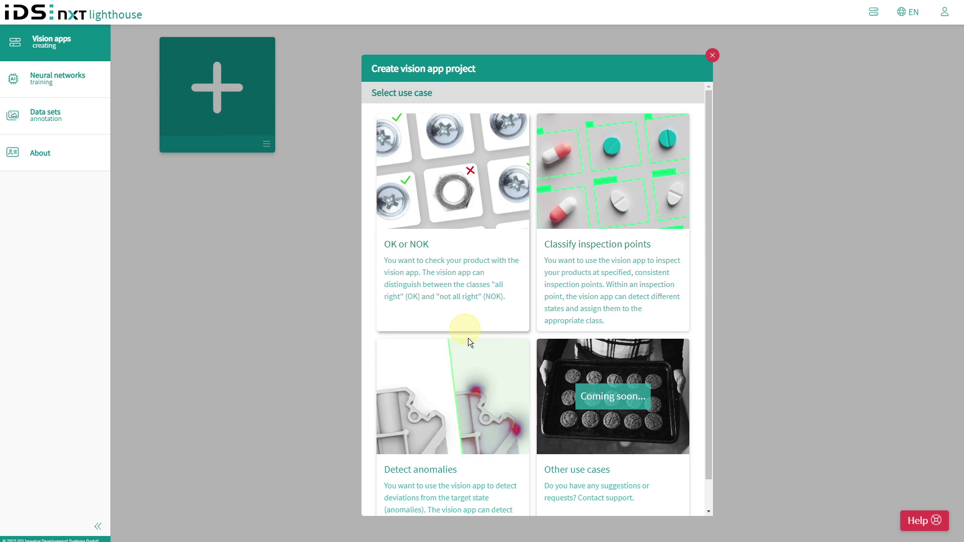
pyautogui.click(498, 366)
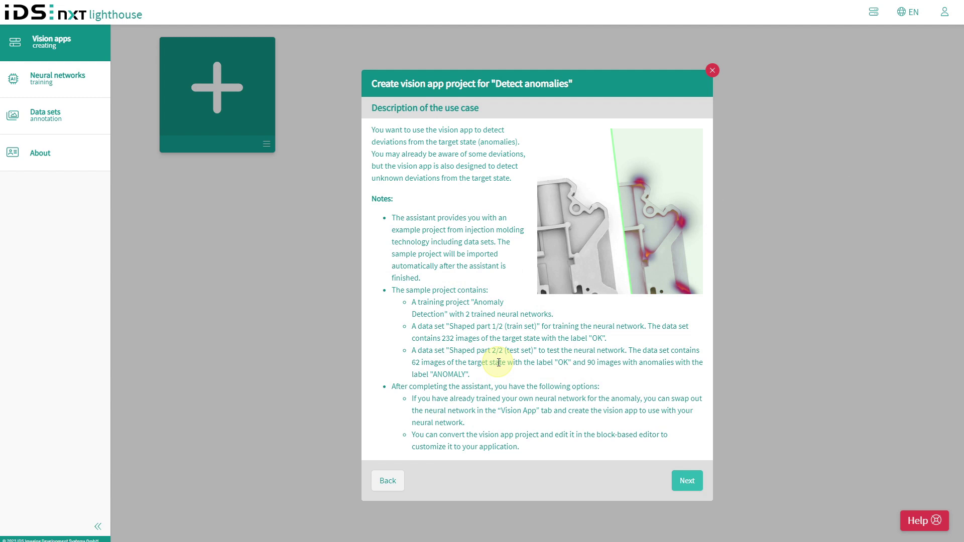
pyautogui.press('Escape')
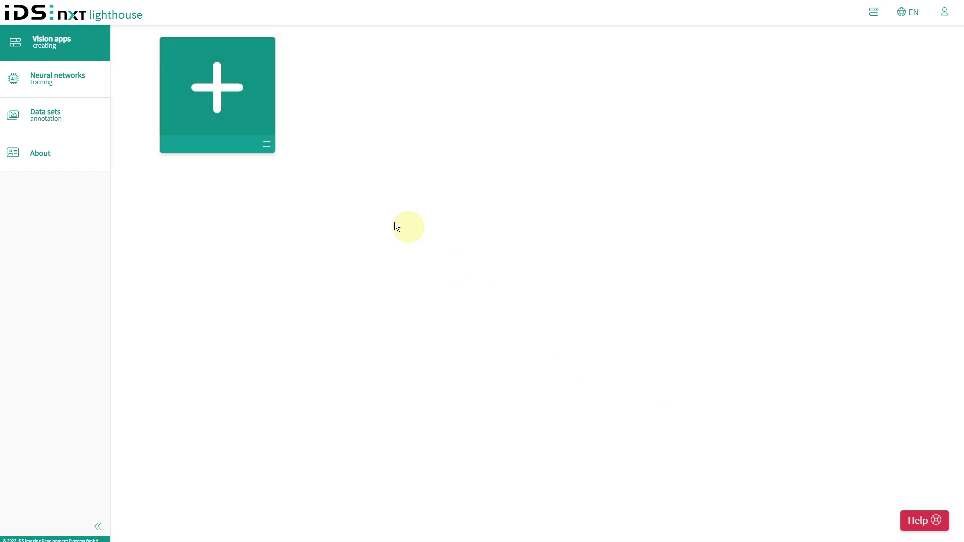
pyautogui.click(226, 95)
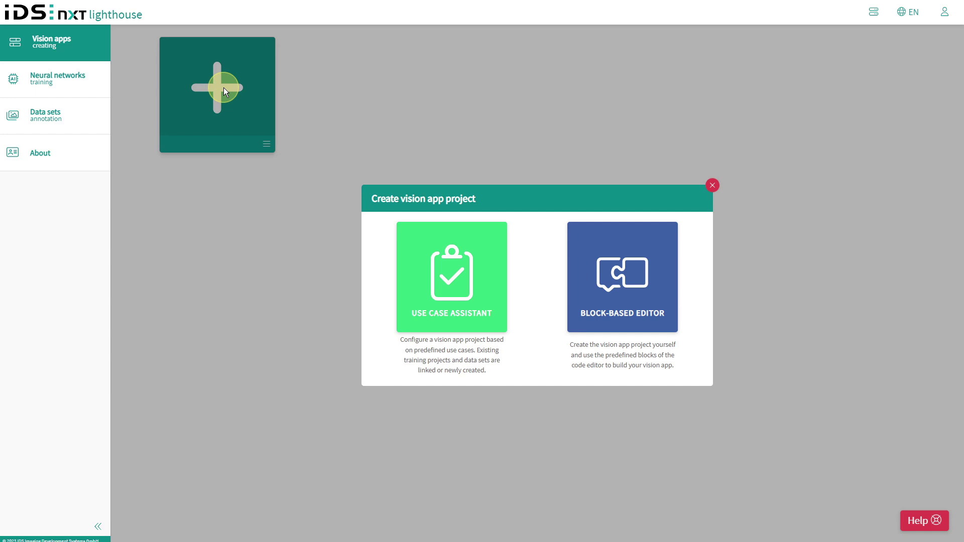
# - Create an empty Block-Based Editor project titled 'Anomaly Detector' and switch to its block editor
pyautogui.click(634, 307)
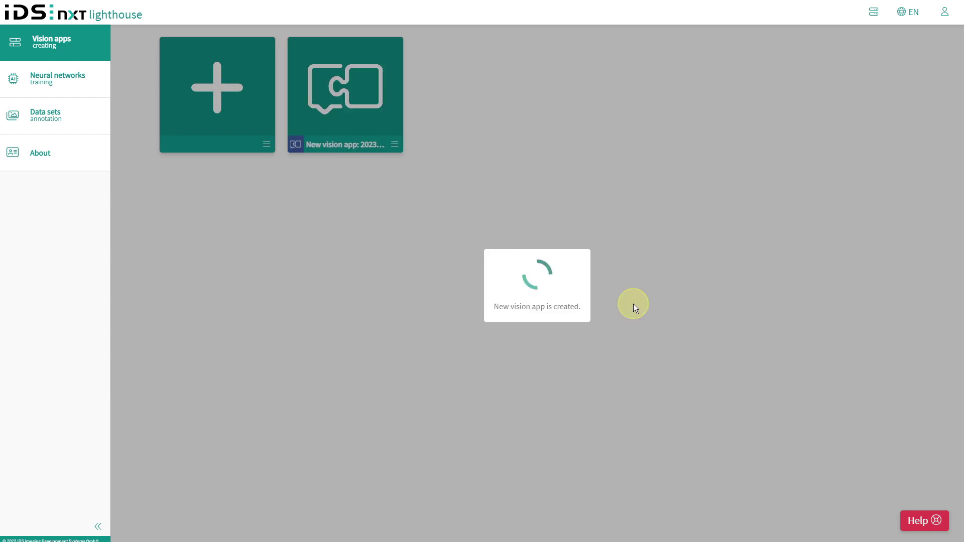
pyautogui.write('Anomaly Detec')
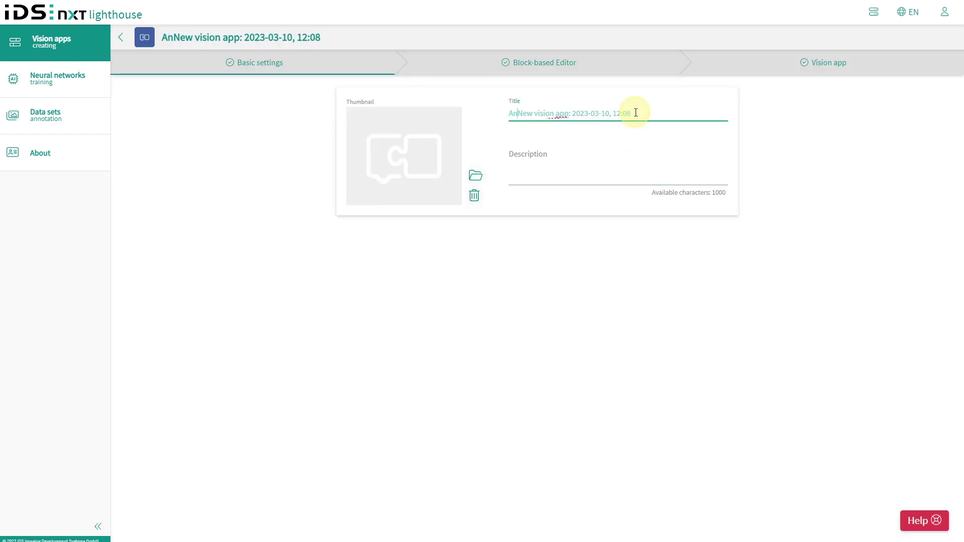
pyautogui.write('tor')
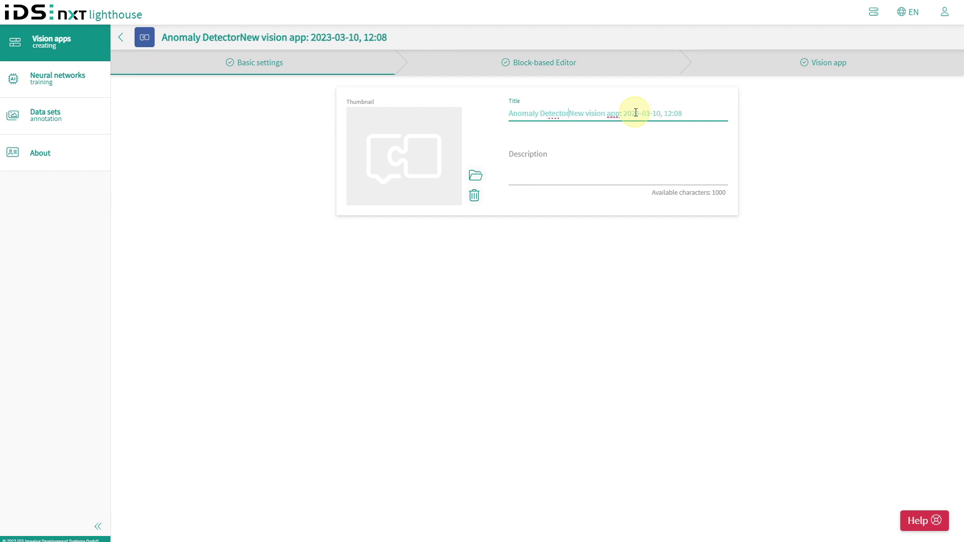
pyautogui.hotkey('shift', 'End')
pyautogui.press('Delete')
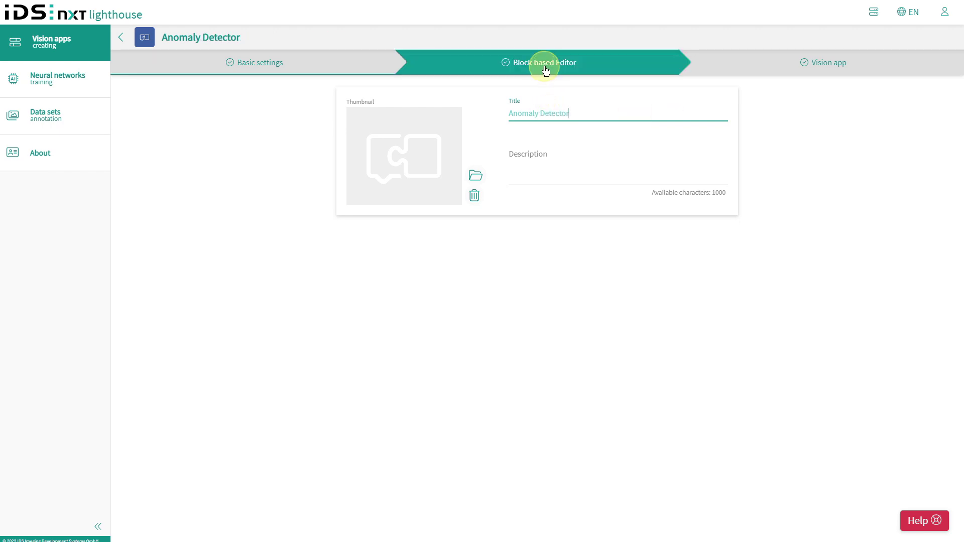
pyautogui.click(544, 63)
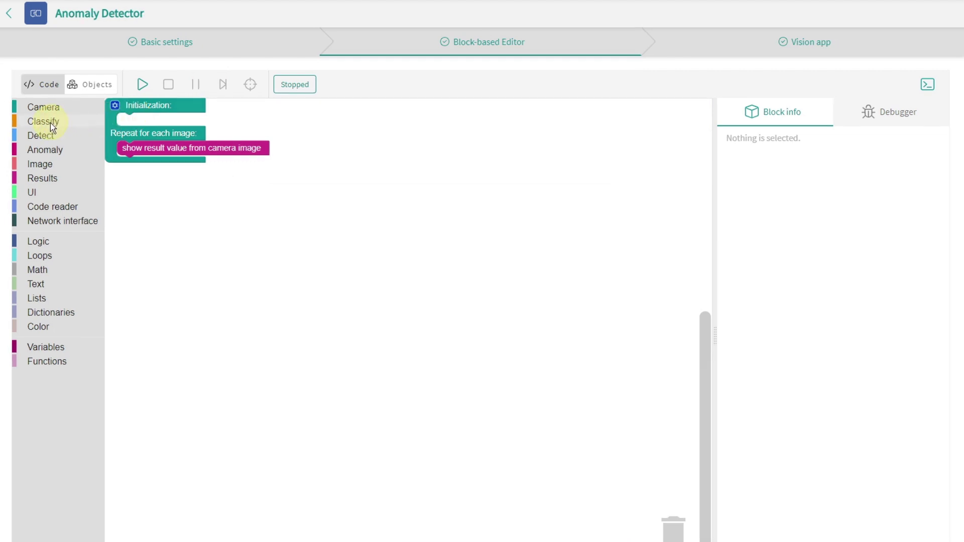
# - Create an anomaly_perception variable and place the anomaly detection block inside the per-image loop
pyautogui.click(46, 150)
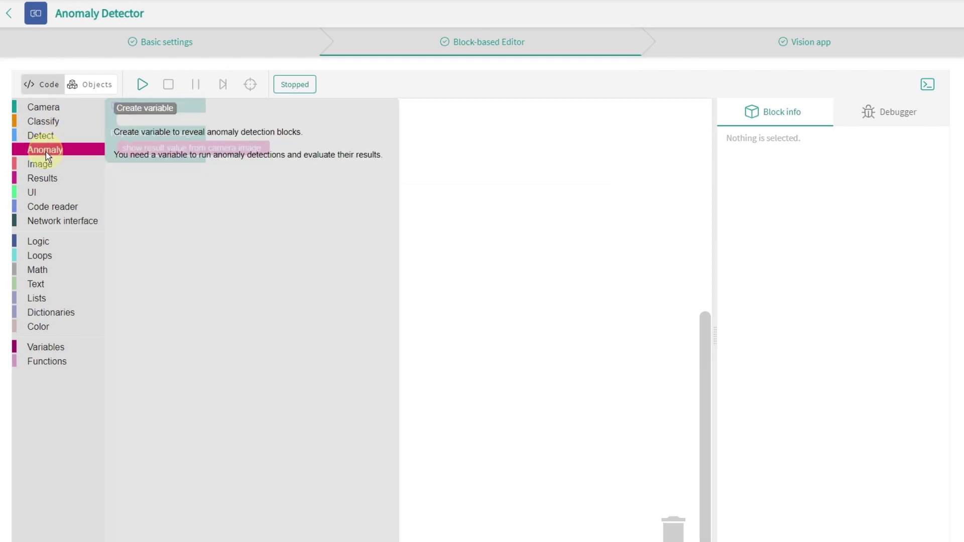
pyautogui.click(140, 110)
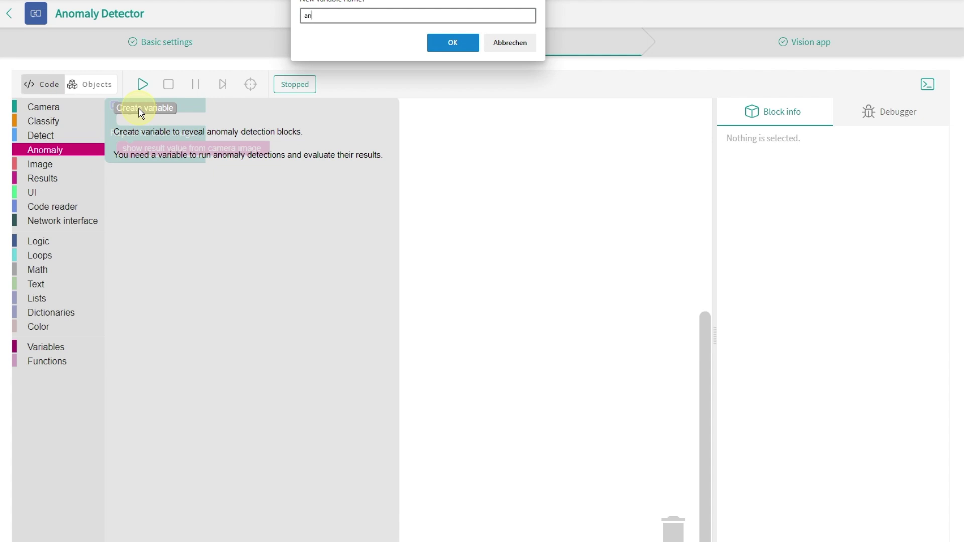
pyautogui.write('anoma')
pyautogui.write('ly_')
pyautogui.write('perception')
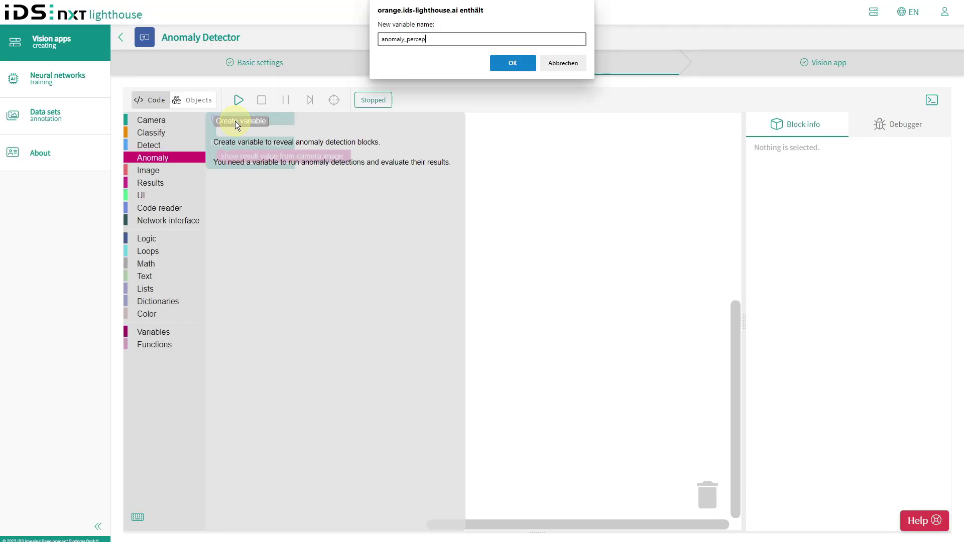
pyautogui.press('Return')
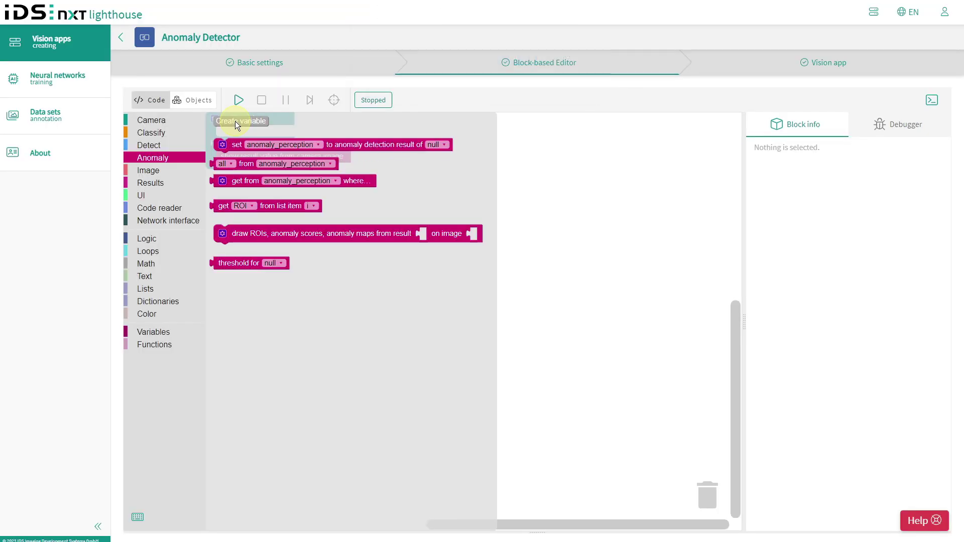
pyautogui.moveTo(234, 144); pyautogui.dragTo(240, 157)
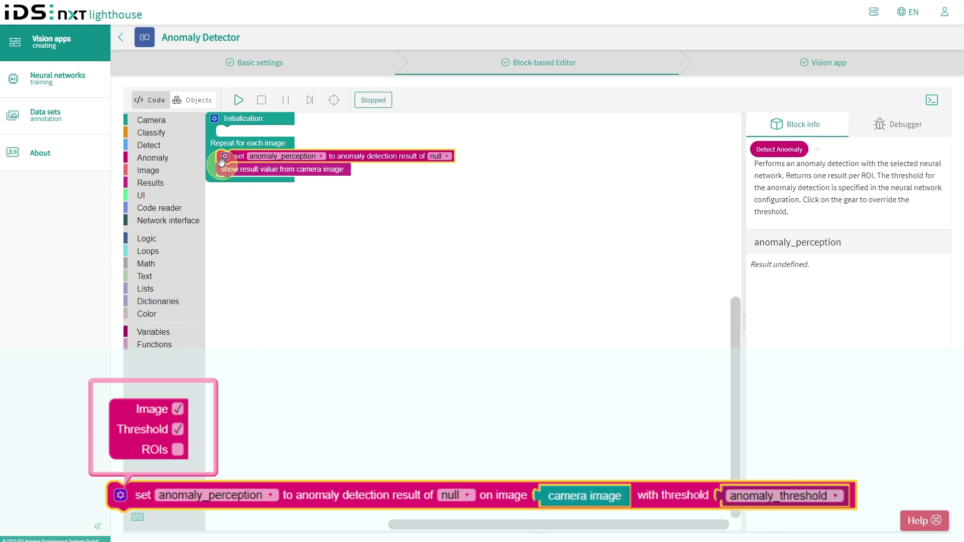
# - Give the detection block image and threshold inputs, feeding it the camera image and a neural network
pyautogui.click(224, 156)
pyautogui.click(262, 192)
pyautogui.click(261, 204)
pyautogui.scroll(3, 299, 278)
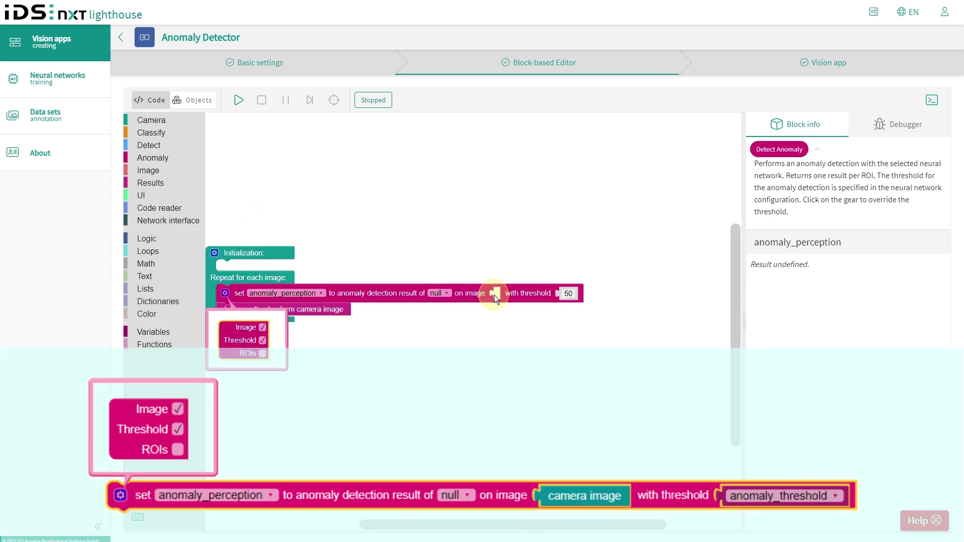
pyautogui.click(150, 173)
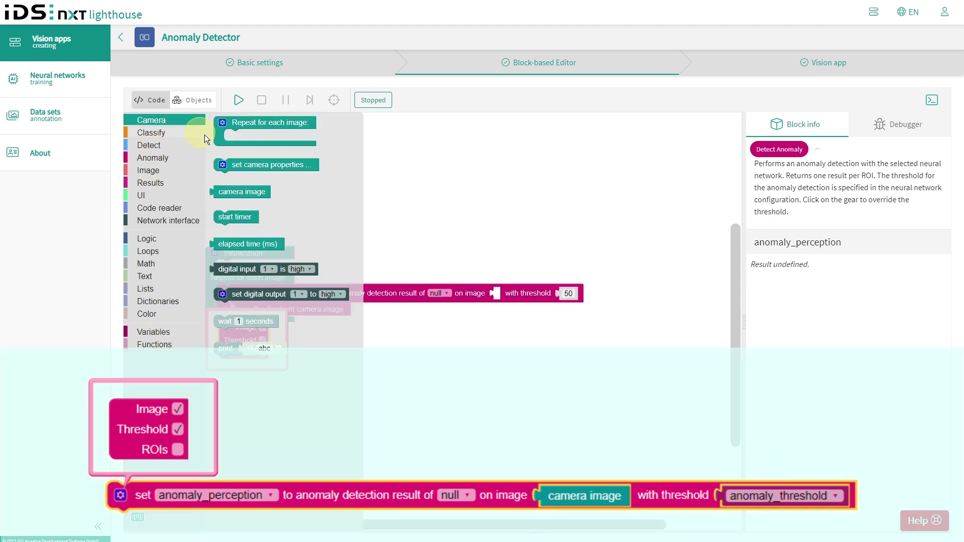
pyautogui.moveTo(221, 191); pyautogui.dragTo(502, 293)
pyautogui.click(448, 294)
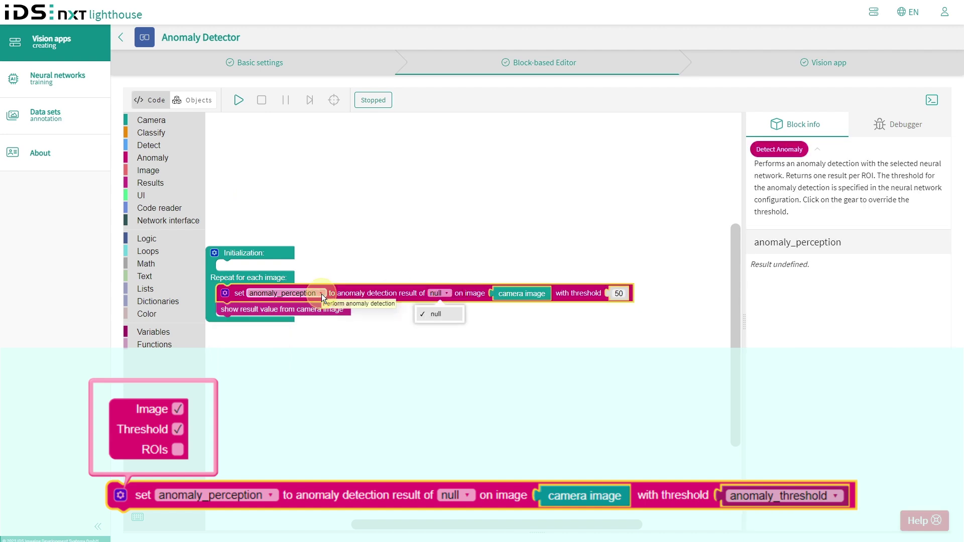
# - Create a new variable named anomaly_threshold
pyautogui.click(153, 331)
pyautogui.click(246, 123)
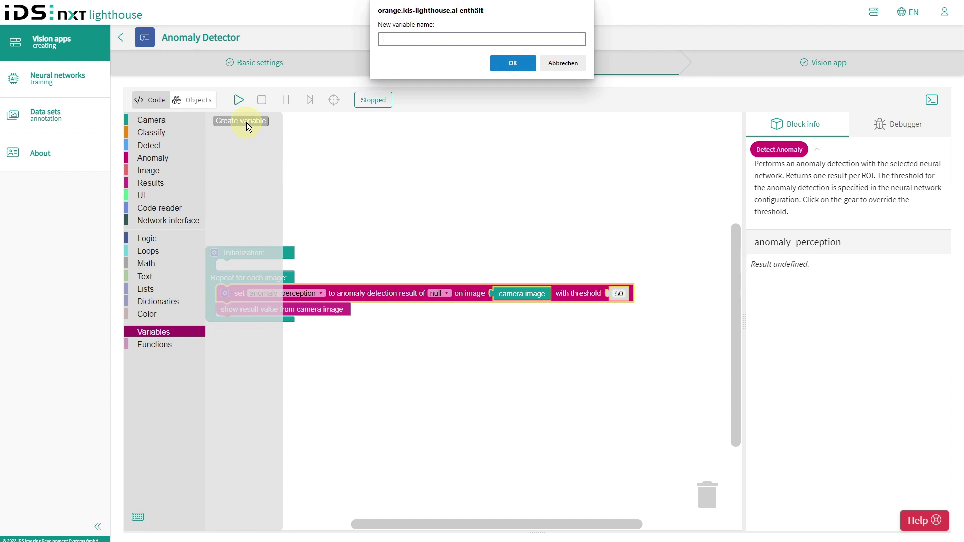
pyautogui.write('anomaly_threshold')
pyautogui.press('Return')
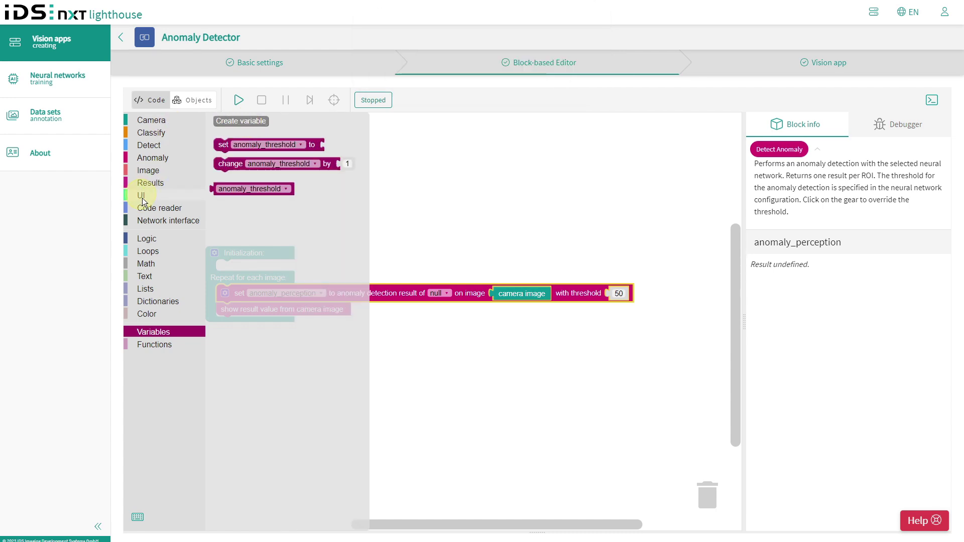
pyautogui.click(141, 196)
# - Add an Initialization control making anomaly_threshold a decimal slider from 1 to 20, initial 5
pyautogui.moveTo(238, 123); pyautogui.dragTo(240, 266)
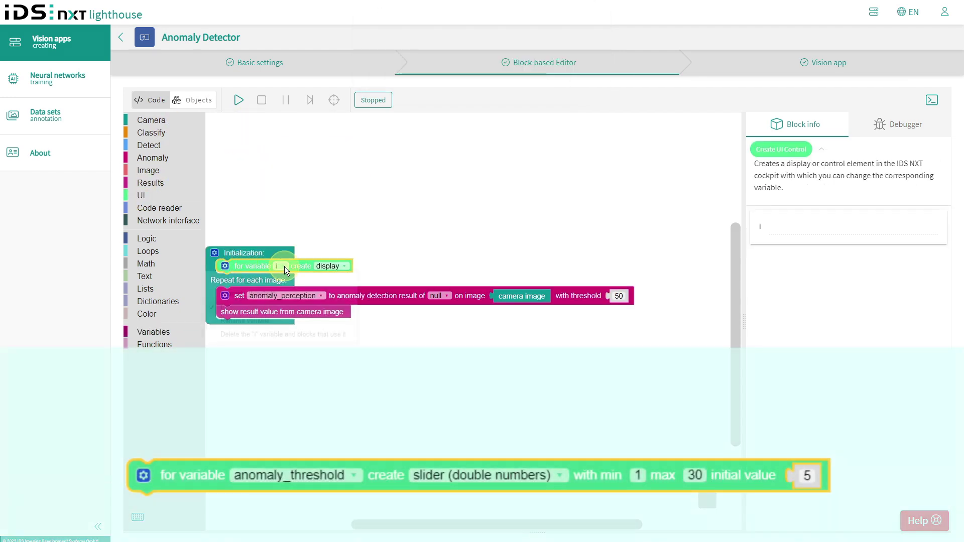
pyautogui.click(284, 266)
pyautogui.click(266, 297)
pyautogui.click(400, 266)
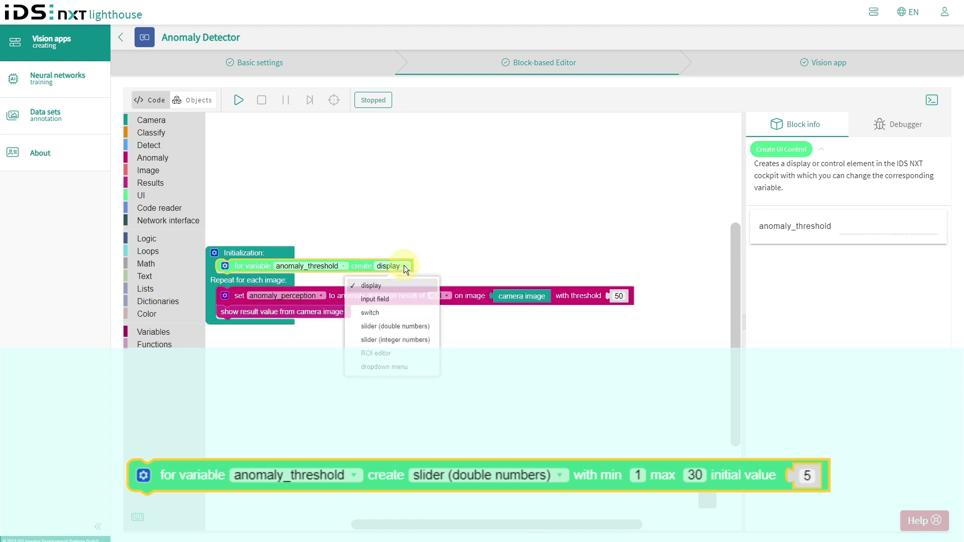
pyautogui.click(399, 336)
pyautogui.click(504, 269)
pyautogui.write('1')
pyautogui.click(534, 269)
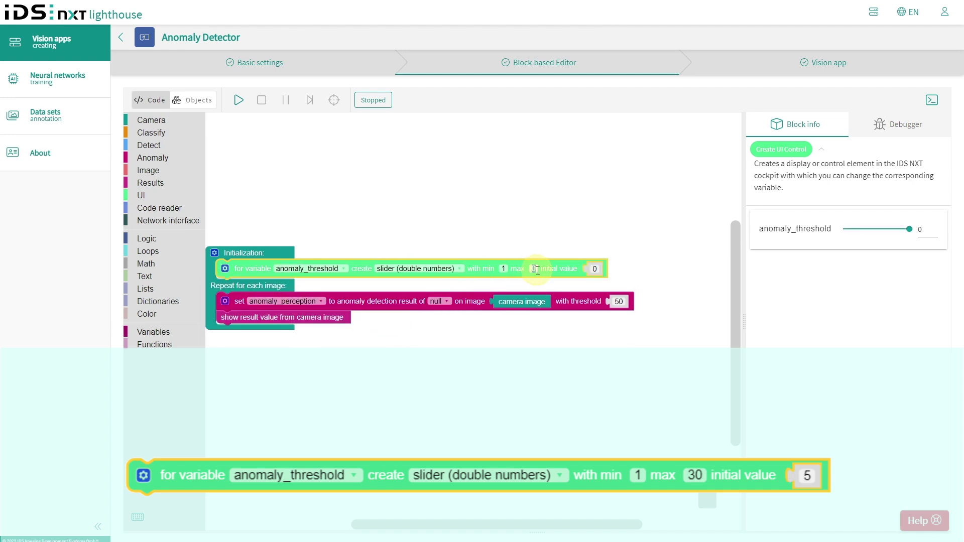
pyautogui.write('20')
pyautogui.press('Tab')
pyautogui.write('5')
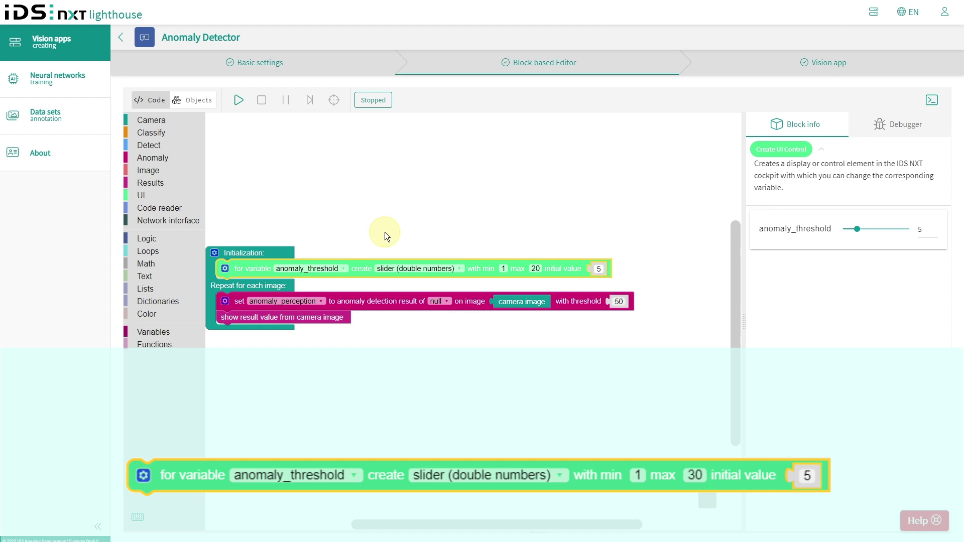
# - Create an anomaly_class variable set to the class of anomaly_perception element 1
pyautogui.click(153, 332)
pyautogui.click(240, 123)
pyautogui.write('anomaly_class')
pyautogui.press('Return')
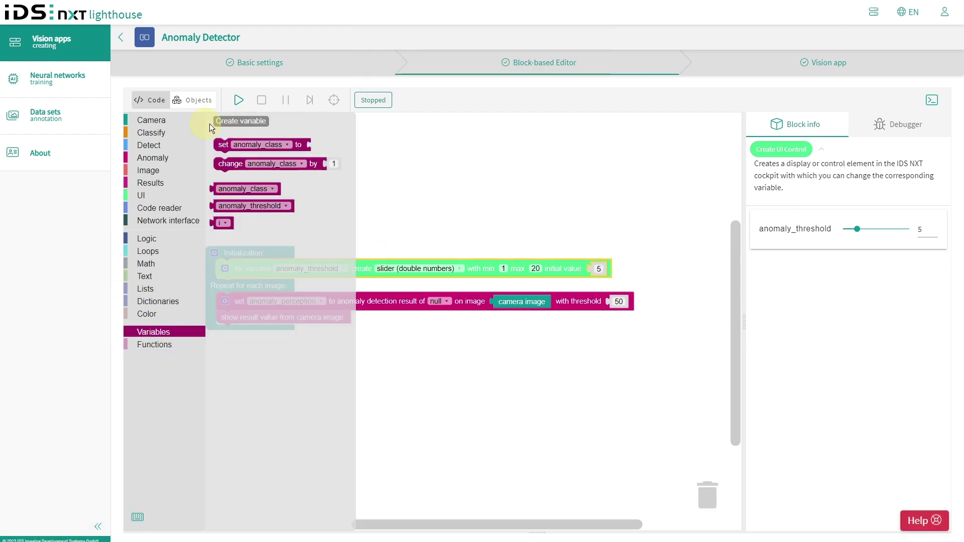
pyautogui.moveTo(220, 145); pyautogui.dragTo(226, 318)
pyautogui.click(144, 158)
pyautogui.moveTo(232, 188); pyautogui.dragTo(333, 315)
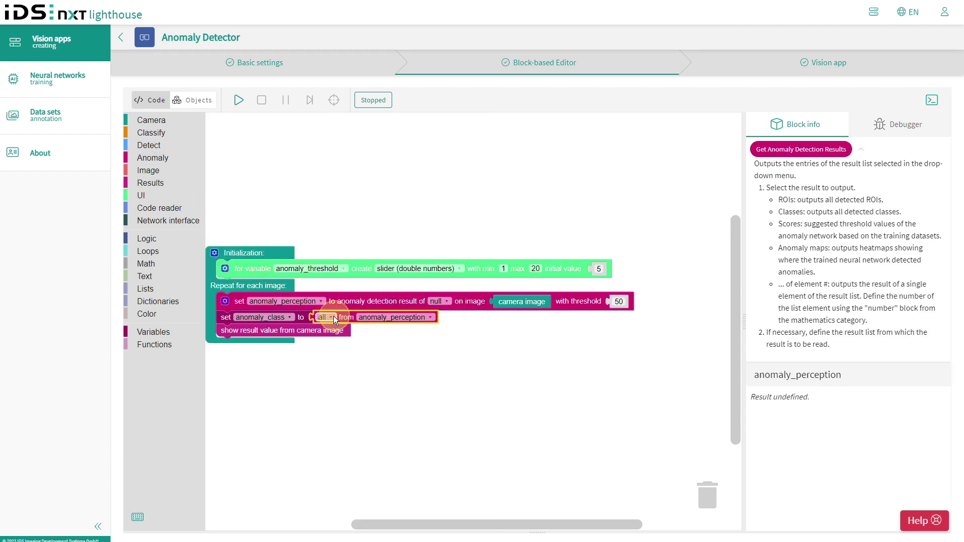
pyautogui.click(333, 315)
pyautogui.click(346, 399)
pyautogui.click(146, 263)
pyautogui.moveTo(215, 122); pyautogui.dragTo(505, 324)
# - Add an if/else checking anomaly_class equals 'ANOMALY' to set text_color red, otherwise green
pyautogui.click(146, 239)
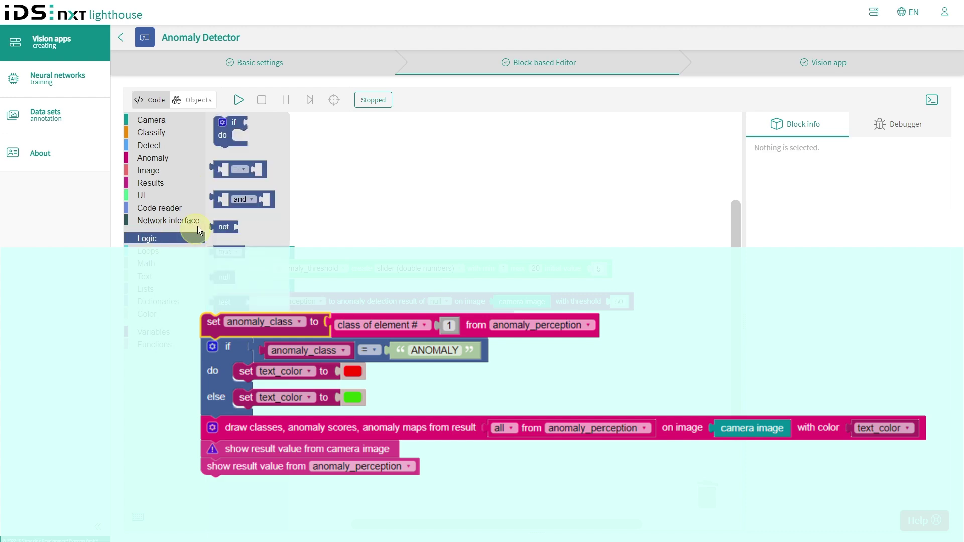
pyautogui.moveTo(220, 169); pyautogui.dragTo(281, 351)
pyautogui.click(147, 332)
pyautogui.moveTo(226, 151)
pyautogui.mouseDown()
pyautogui.moveTo(301, 352)
pyautogui.moveTo(401, 352)
pyautogui.mouseUp()
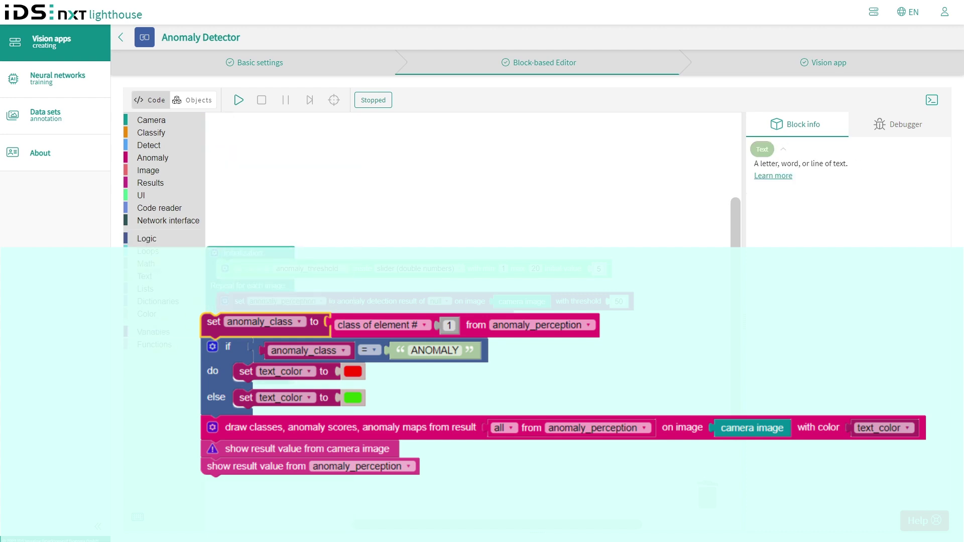
pyautogui.click(147, 331)
pyautogui.click(234, 122)
pyautogui.press('Return')
pyautogui.click(213, 254)
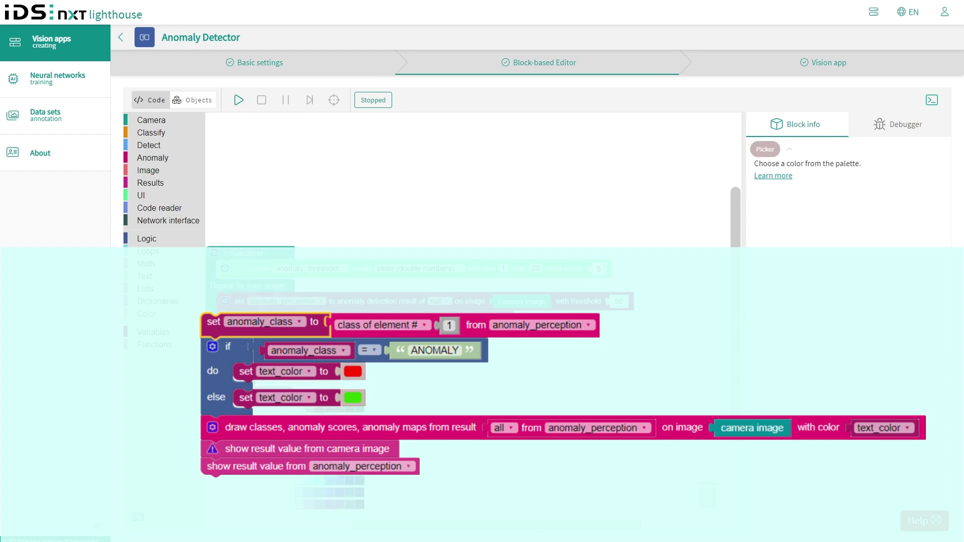
# - Add a draw-results block drawing anomaly_perception classes on the camera image in text_color, without ROIs
pyautogui.click(150, 183)
pyautogui.moveTo(236, 131); pyautogui.dragTo(226, 397)
pyautogui.click(225, 396)
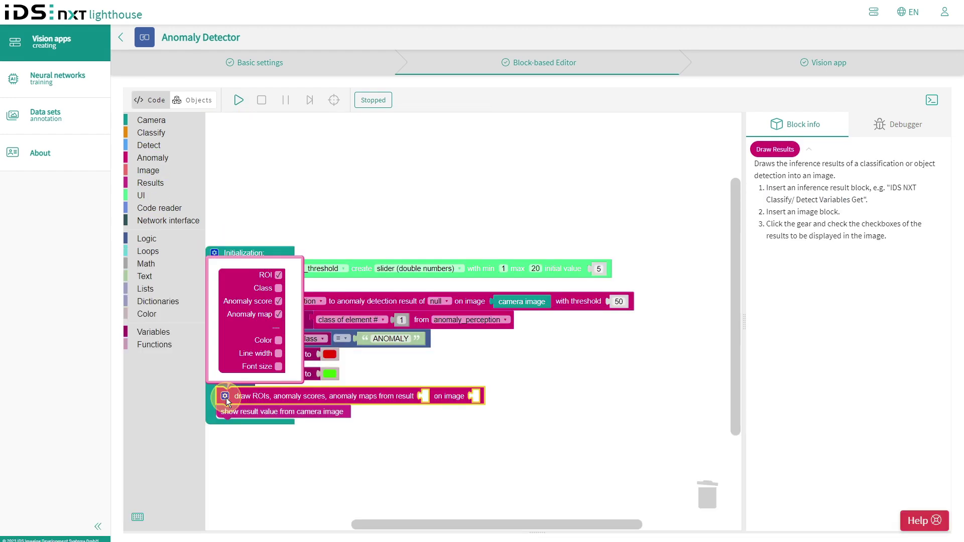
pyautogui.click(279, 340)
pyautogui.click(278, 275)
pyautogui.click(278, 288)
pyautogui.click(150, 183)
pyautogui.moveTo(243, 164); pyautogui.dragTo(438, 397)
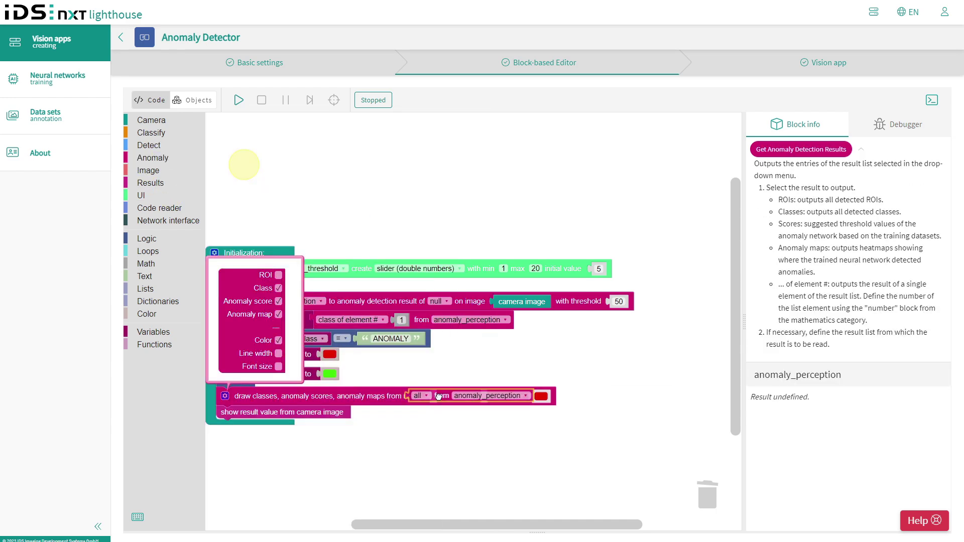
pyautogui.click(148, 171)
pyautogui.moveTo(236, 131); pyautogui.dragTo(597, 397)
pyautogui.click(153, 332)
pyautogui.moveTo(222, 221); pyautogui.dragTo(708, 396)
pyautogui.click(270, 422)
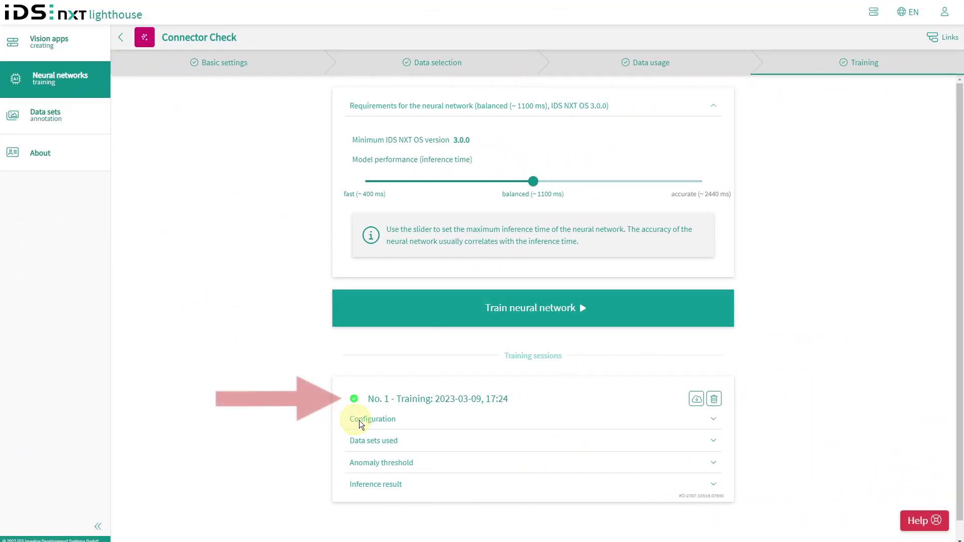
# - Review the threshold histogram and set the anomaly threshold to 3.63 so all anomaly images are detected
pyautogui.click(714, 464)
pyautogui.scroll(-4, 759, 433)
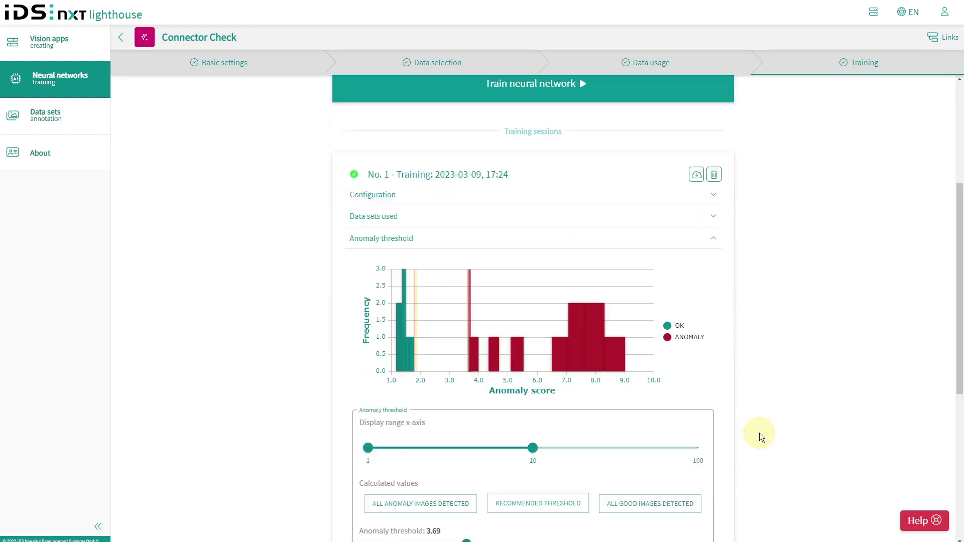
pyautogui.scroll(-3, 759, 433)
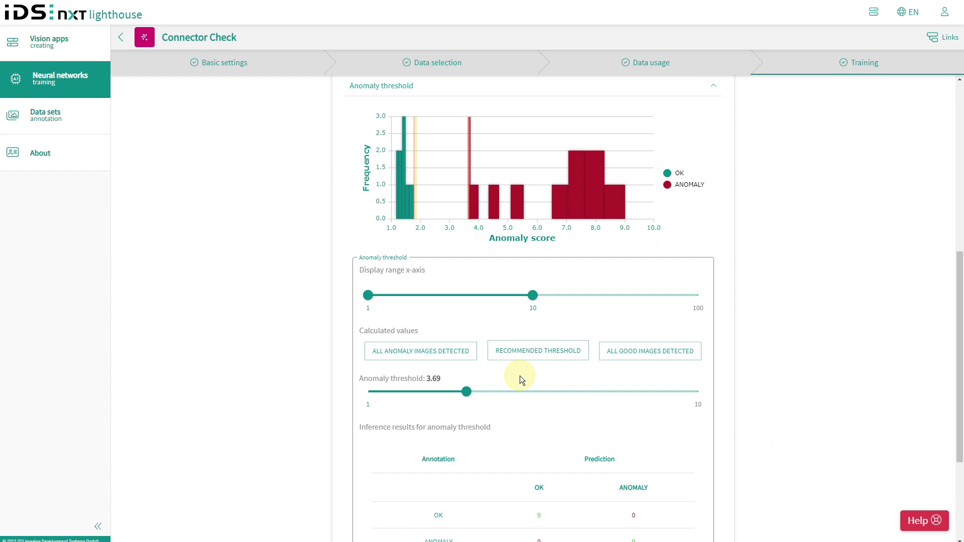
pyautogui.scroll(-2, 520, 376)
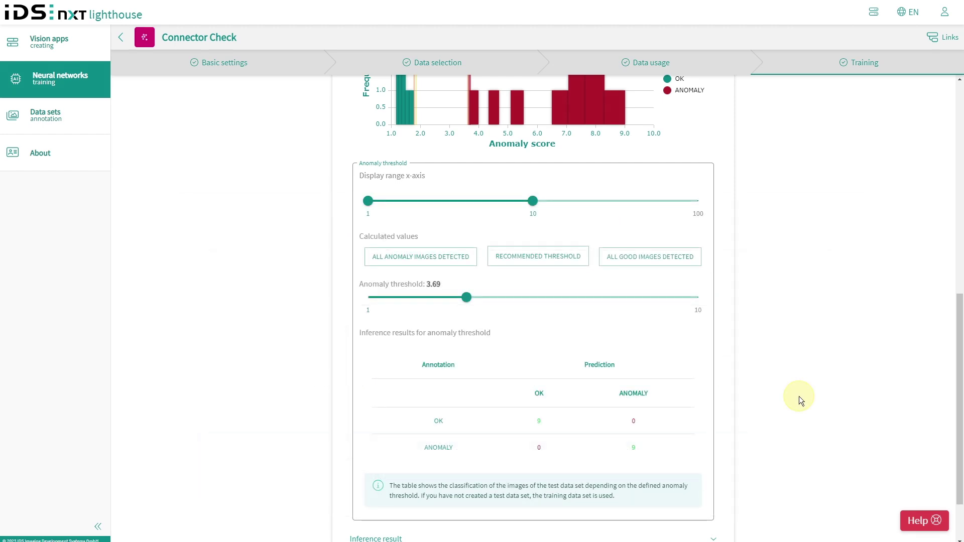
pyautogui.scroll(4, 773, 380)
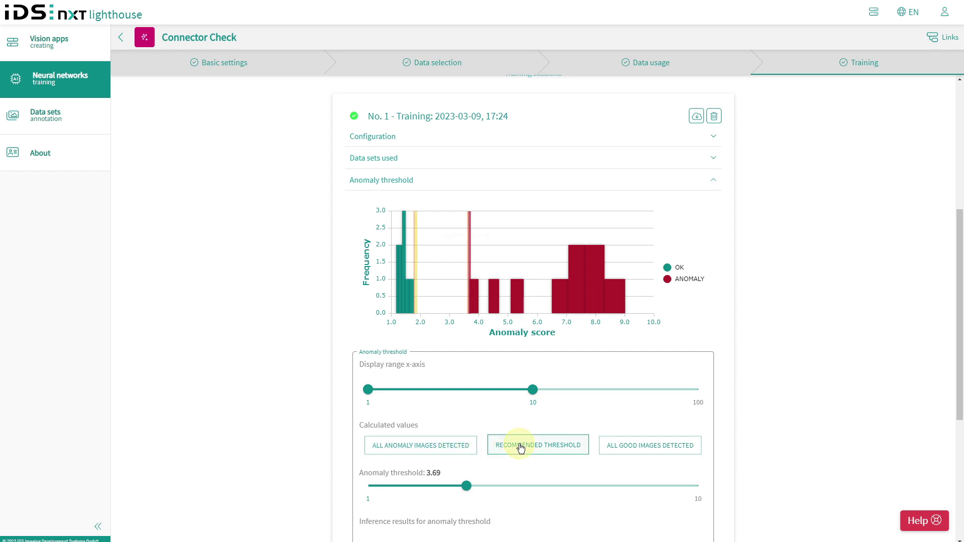
pyautogui.moveTo(467, 490)
pyautogui.mouseDown()
pyautogui.moveTo(476, 490)
pyautogui.moveTo(462, 491)
pyautogui.mouseUp()
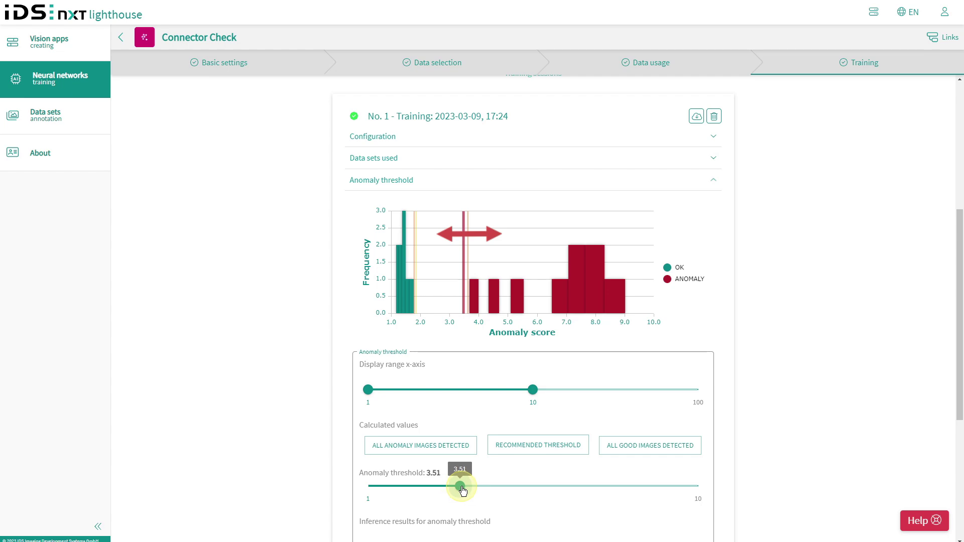
pyautogui.click(452, 444)
pyautogui.scroll(-5, 452, 448)
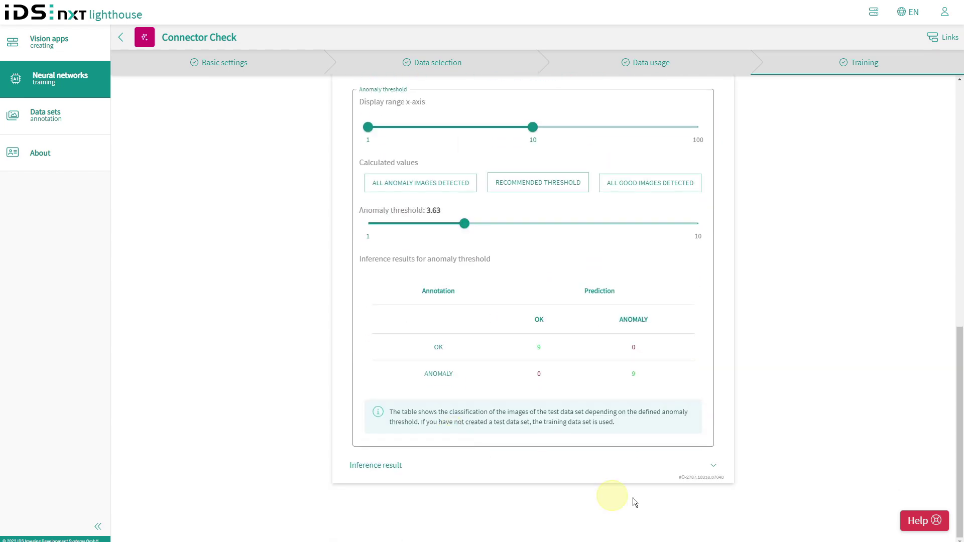
pyautogui.click(714, 465)
pyautogui.scroll(-5, 753, 328)
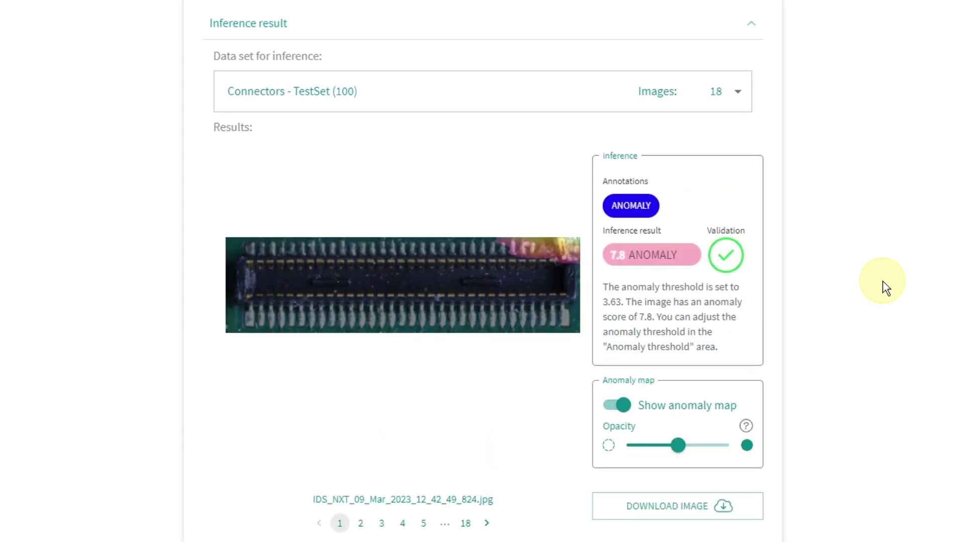
# - Step through the test images to image 5, flagged ANOMALY, and adjust the anomaly map opacity
pyautogui.click(486, 523)
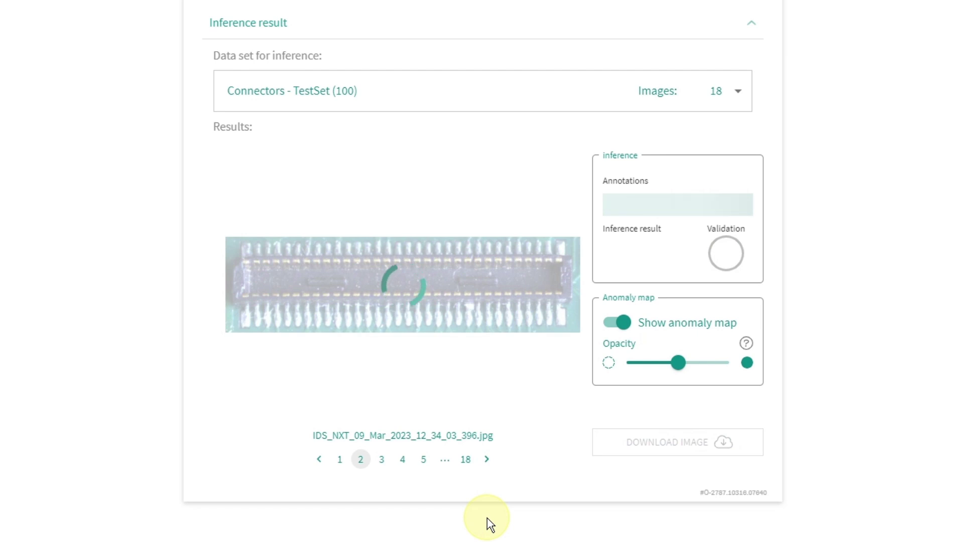
pyautogui.click(487, 523)
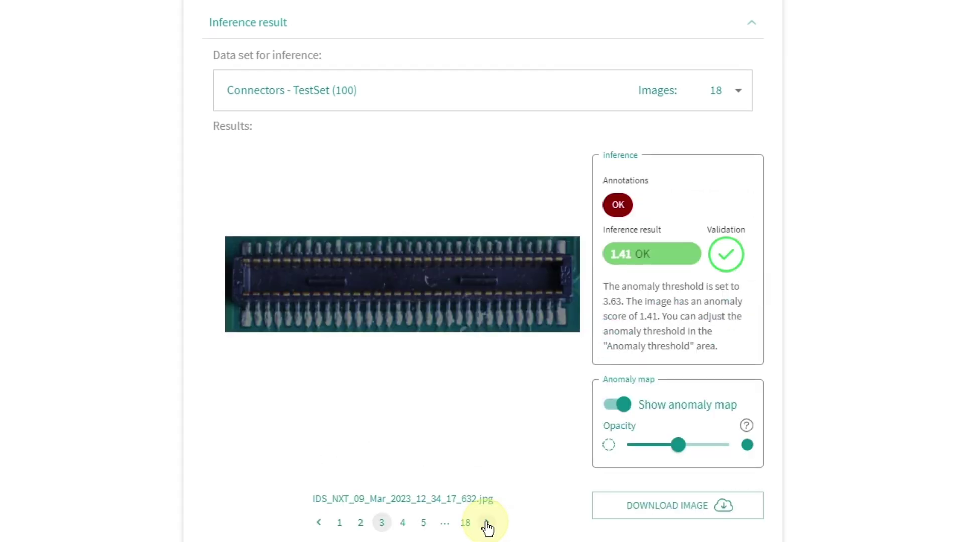
pyautogui.click(487, 522)
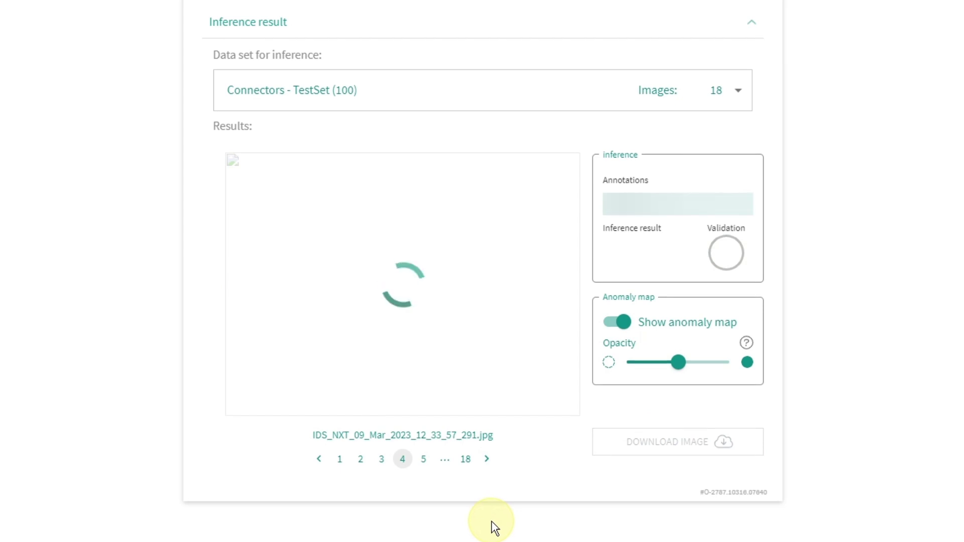
pyautogui.click(486, 522)
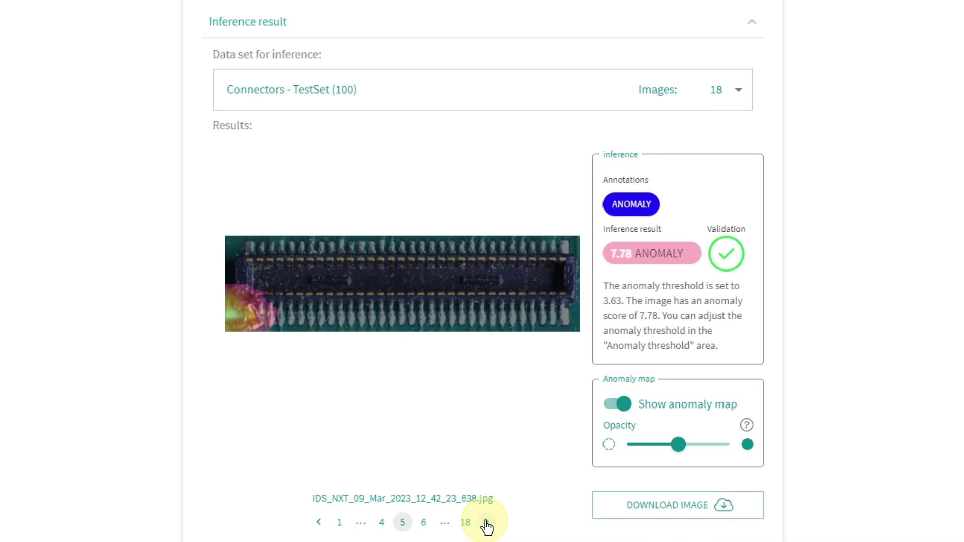
pyautogui.moveTo(680, 454)
pyautogui.moveTo(680, 454)
pyautogui.mouseDown()
pyautogui.moveTo(618, 456)
pyautogui.moveTo(693, 456)
pyautogui.mouseUp()
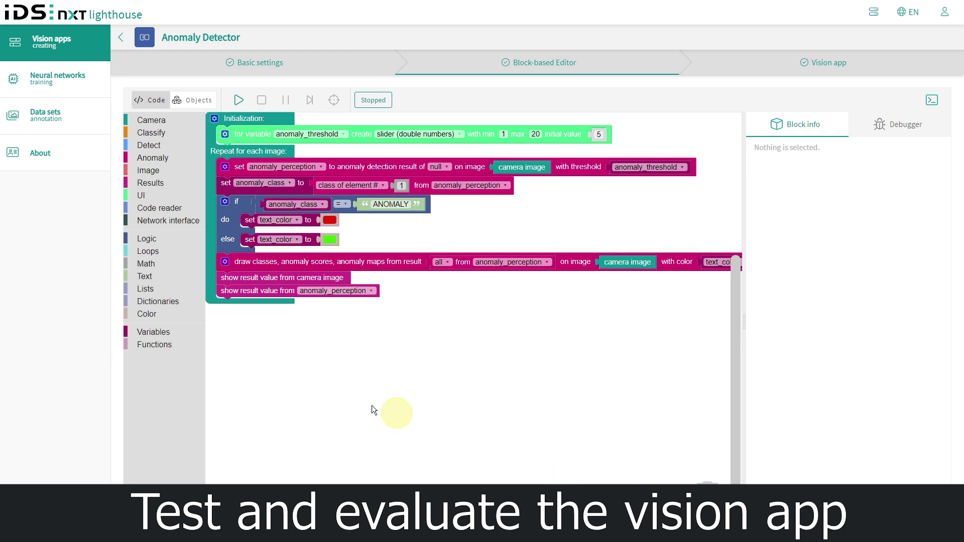
# - Include the Connector Check neural network in the vision app under Objects
pyautogui.click(193, 110)
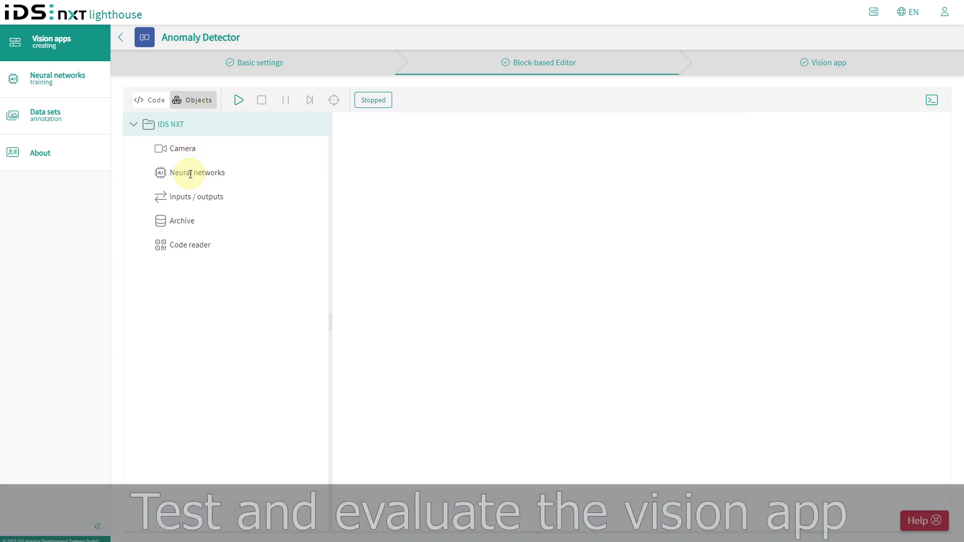
pyautogui.click(191, 172)
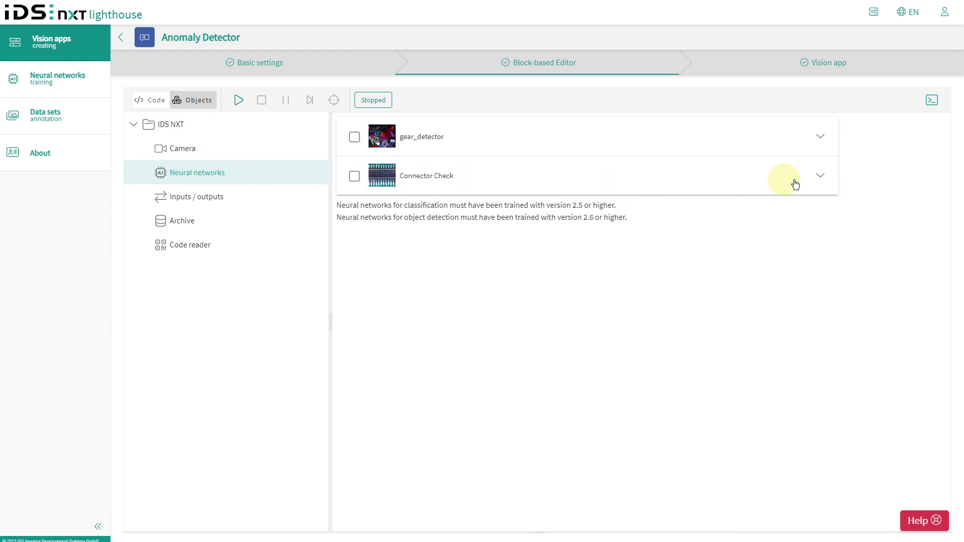
pyautogui.click(819, 176)
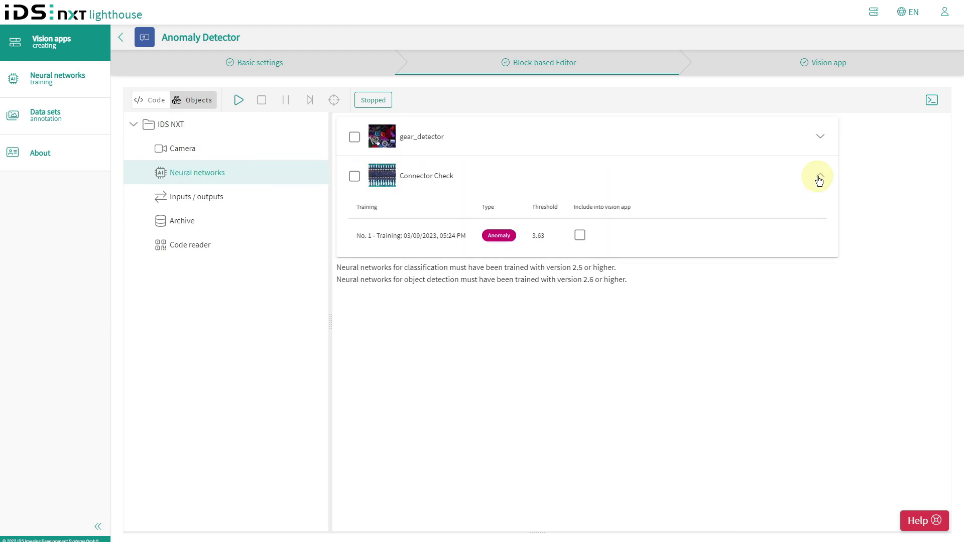
pyautogui.click(580, 235)
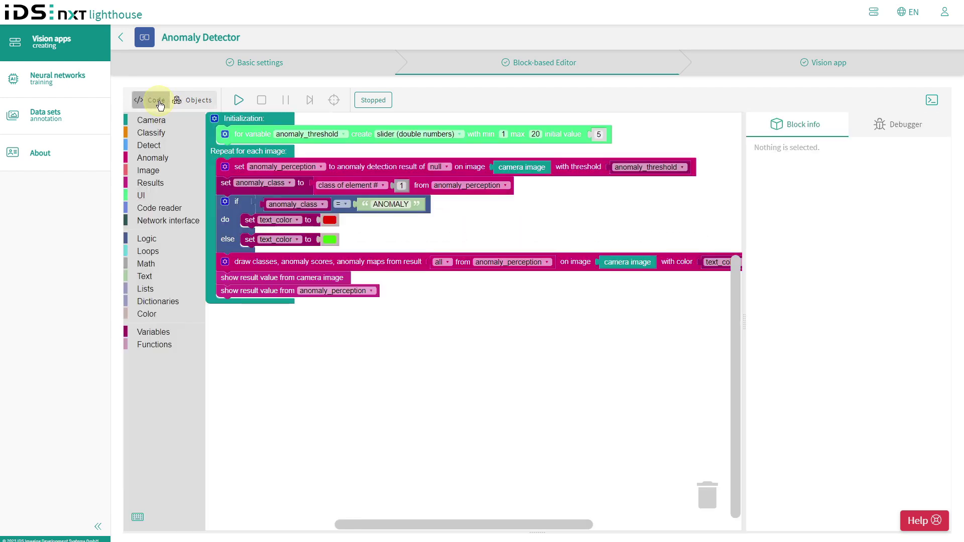
# - Select Connector_Check as the network in the Detect Anomaly block
pyautogui.click(156, 101)
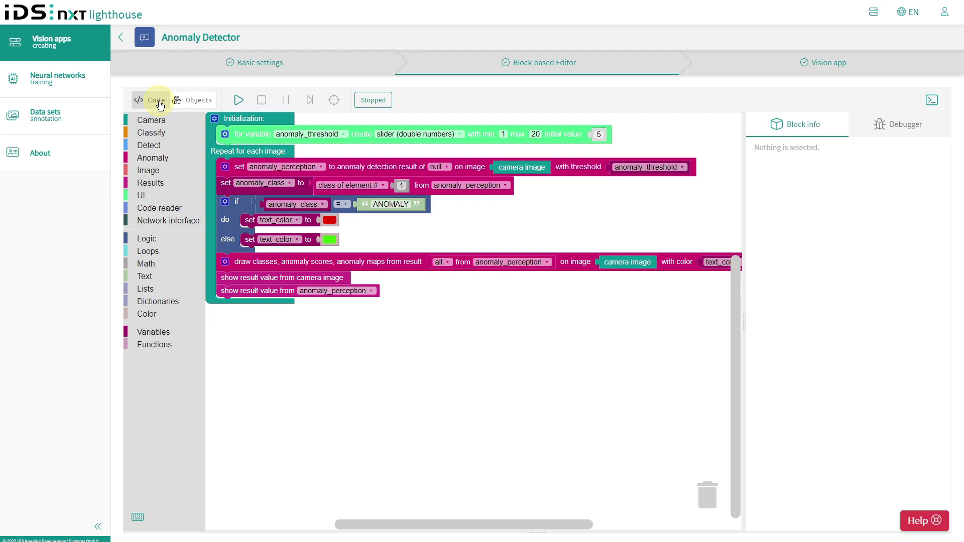
pyautogui.click(448, 170)
pyautogui.click(440, 186)
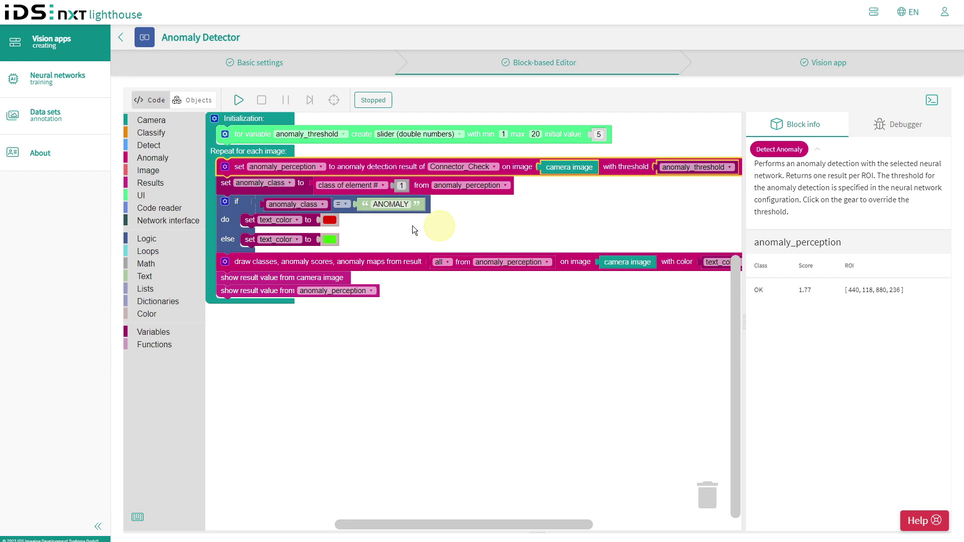
# - Set the camera image source to the Connectors - TestSet data set
pyautogui.click(184, 102)
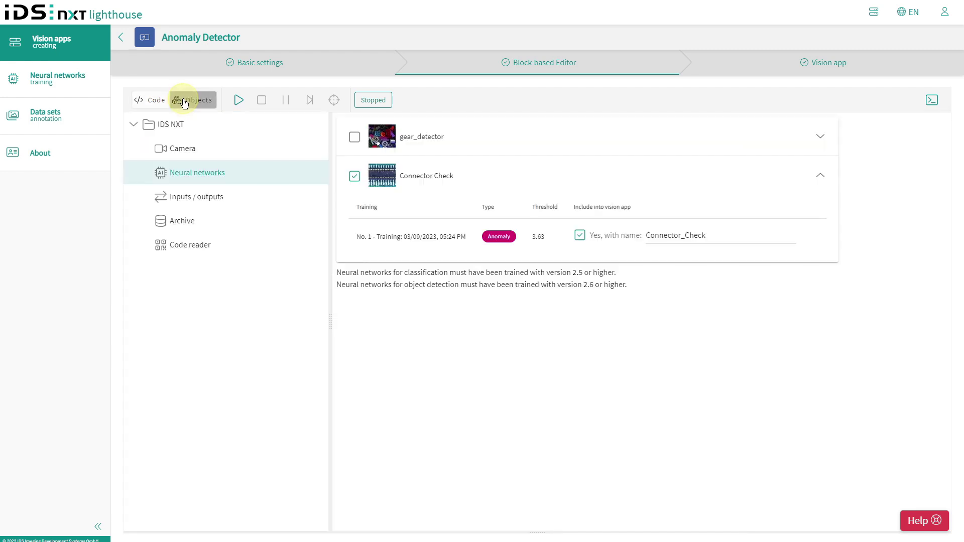
pyautogui.click(179, 149)
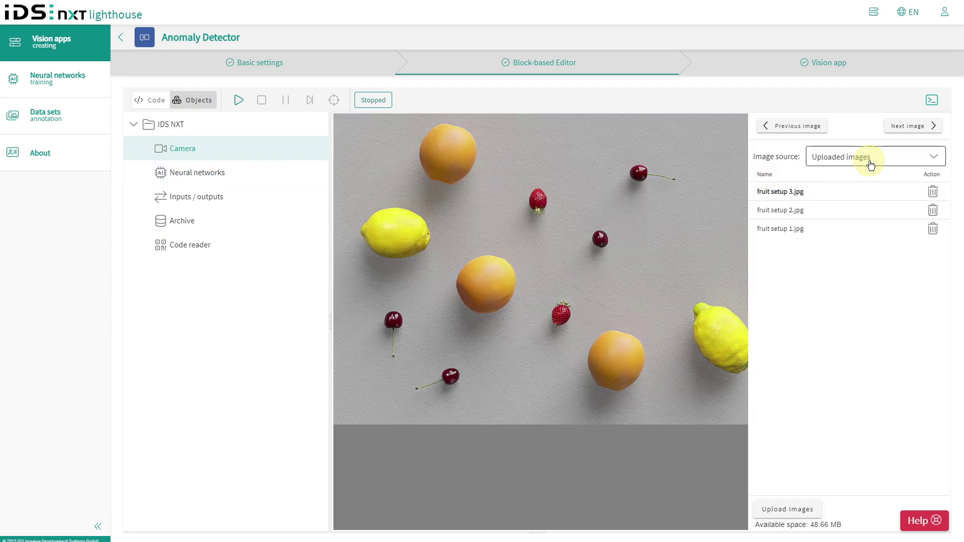
pyautogui.click(871, 165)
pyautogui.click(824, 184)
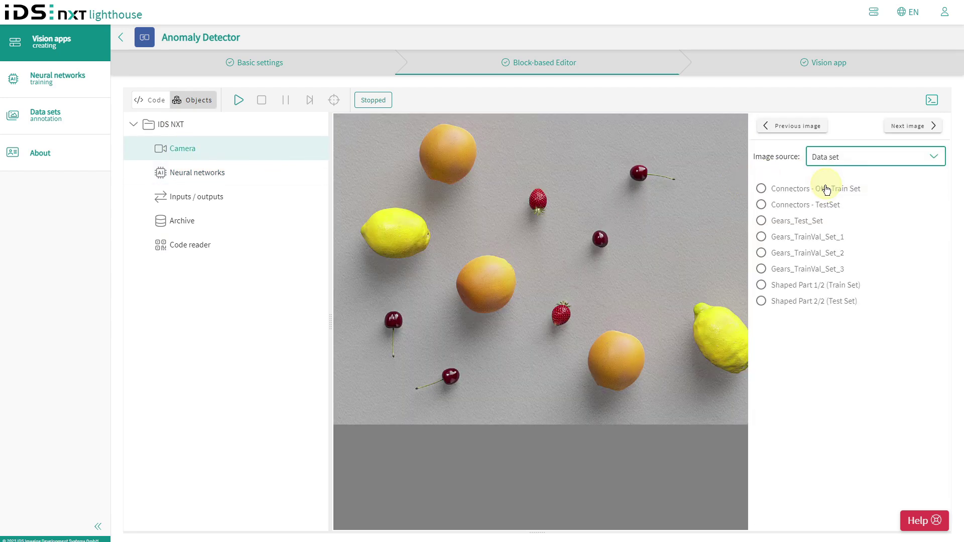
pyautogui.click(762, 205)
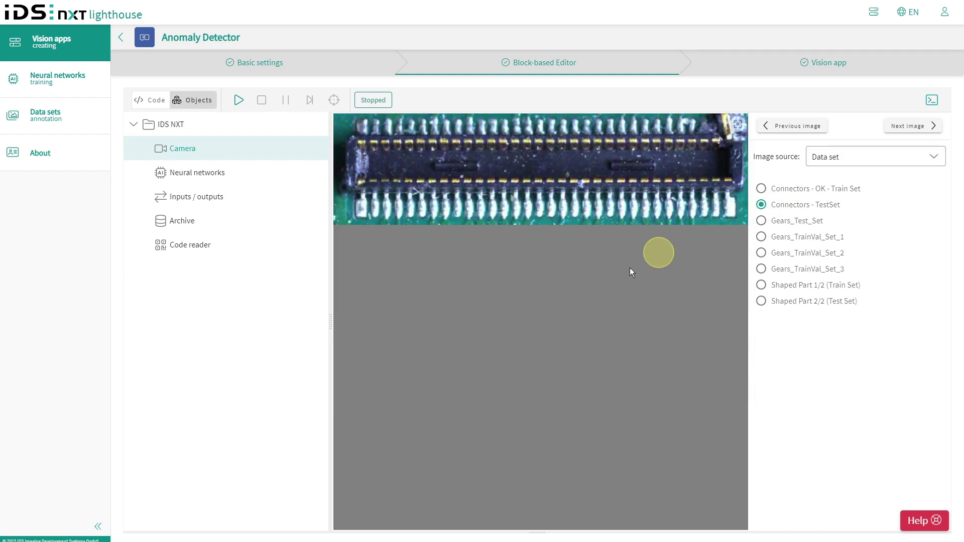
# - Run the program, pause it in the debugger to inspect variable values, then resume
pyautogui.click(156, 102)
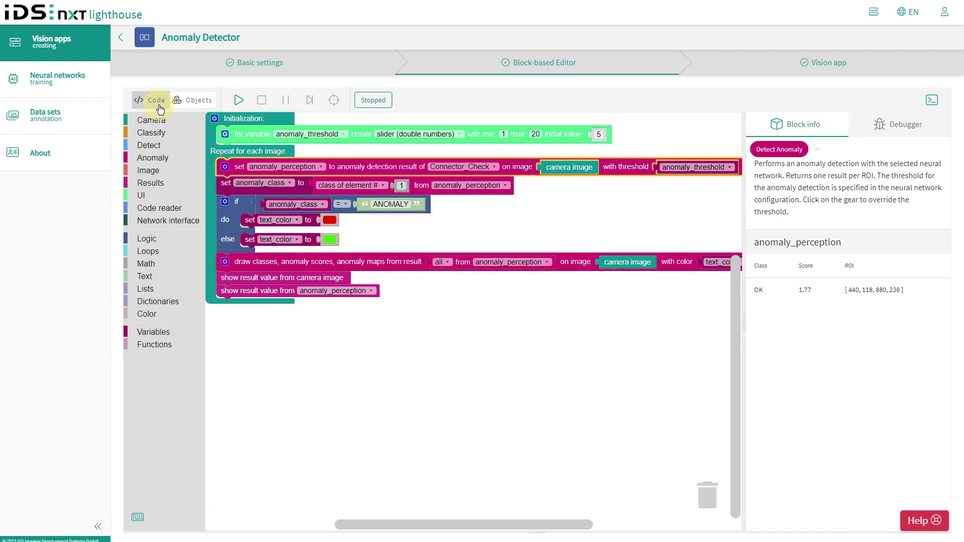
pyautogui.click(239, 102)
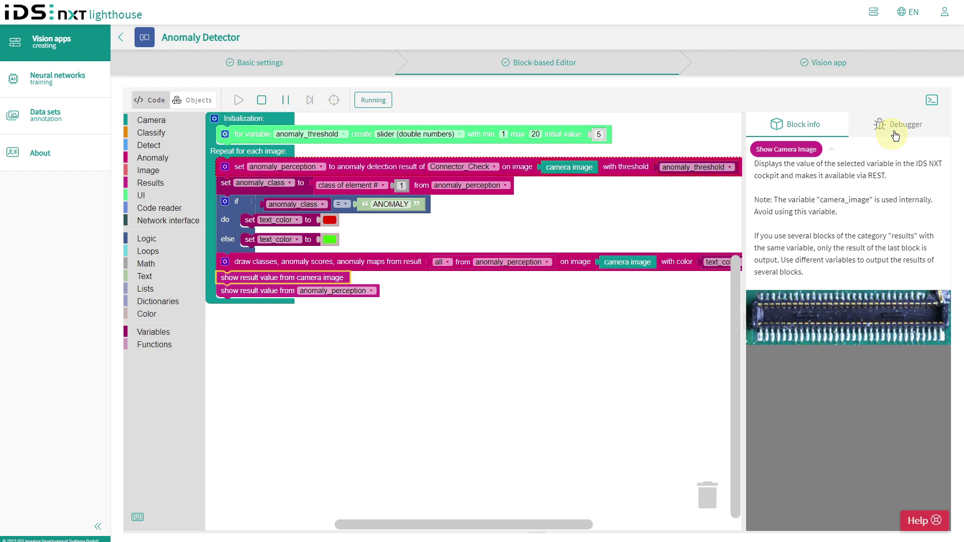
pyautogui.click(881, 124)
pyautogui.click(811, 150)
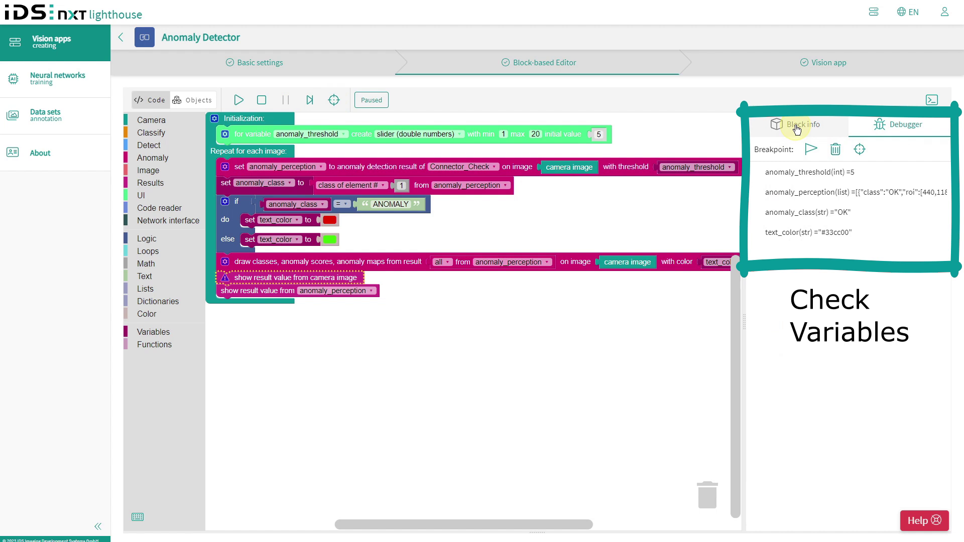
pyautogui.click(796, 124)
pyautogui.click(239, 101)
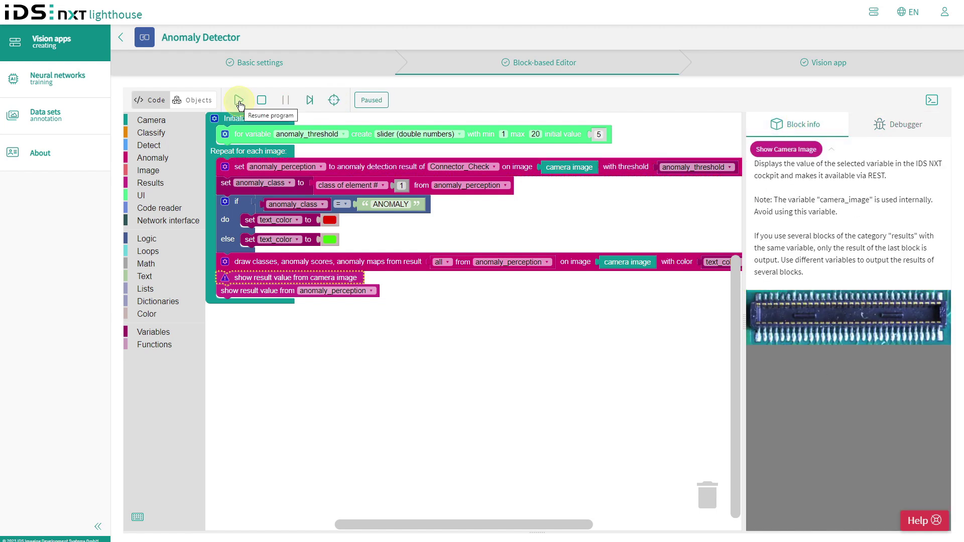
pyautogui.click(239, 101)
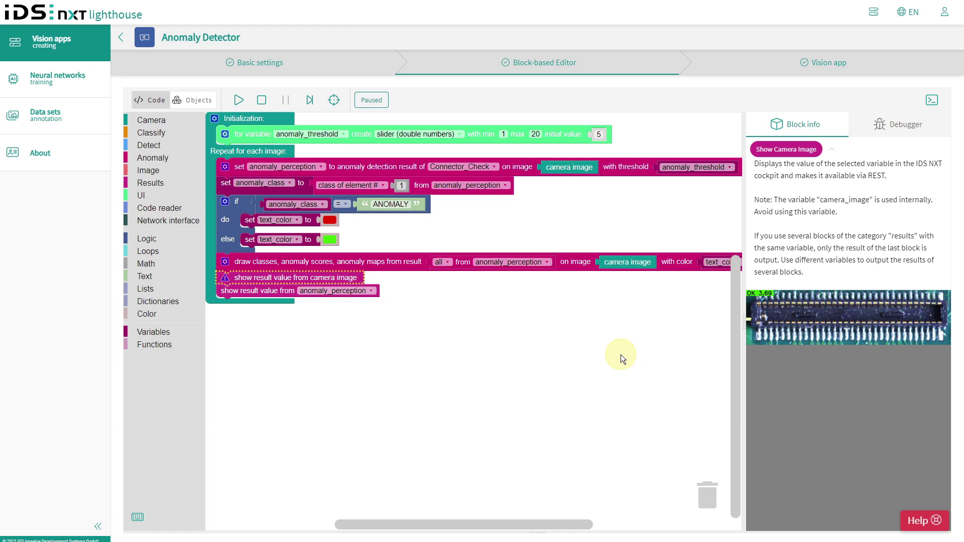
# - Build the AnomalyDetector_1.0 vision app after checking its adjustable parameters, and download the .vapp package
pyautogui.click(727, 65)
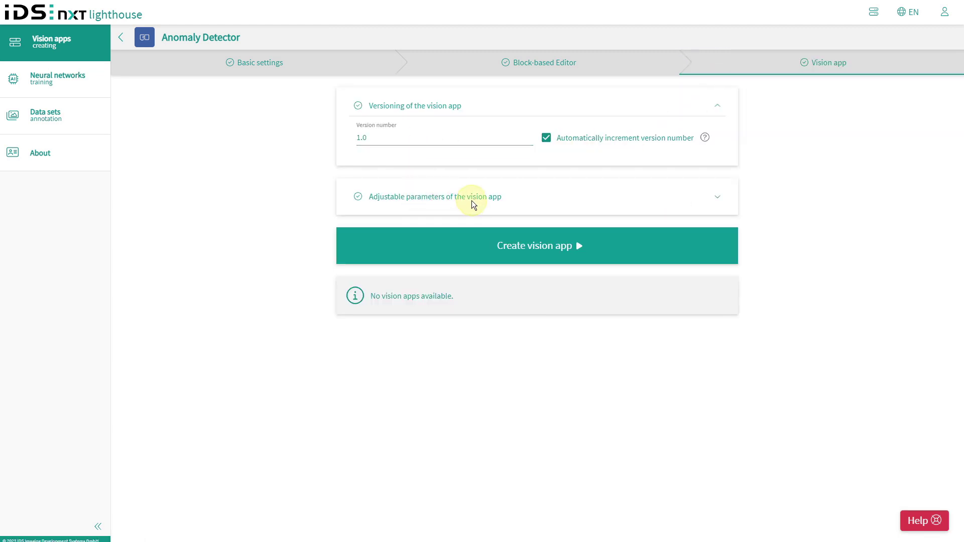
pyautogui.click(718, 198)
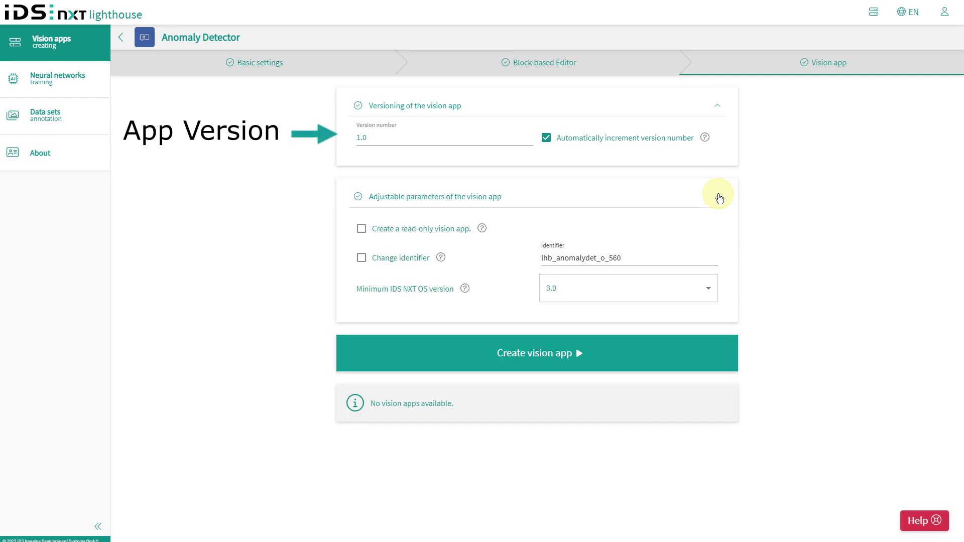
pyautogui.click(538, 354)
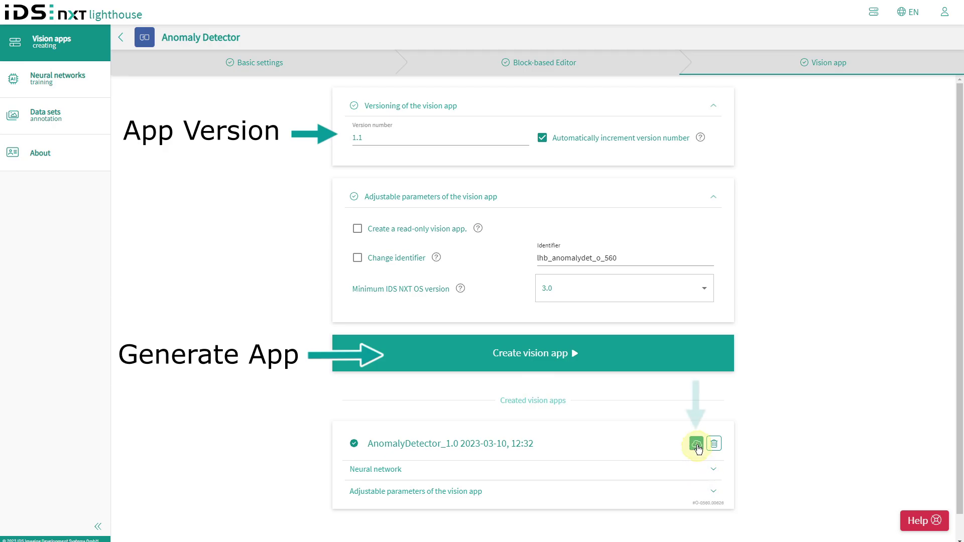
pyautogui.click(696, 444)
pyautogui.click(555, 322)
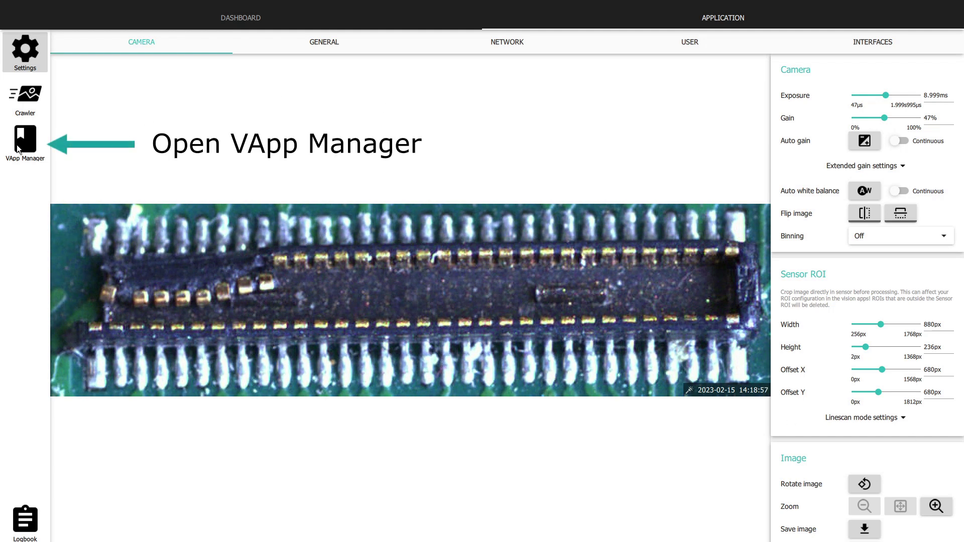
# - Install the Anomaly_Detector 1.2 vision app from Anomaly_Detector_1.2.vapp on the Desktop
pyautogui.click(21, 142)
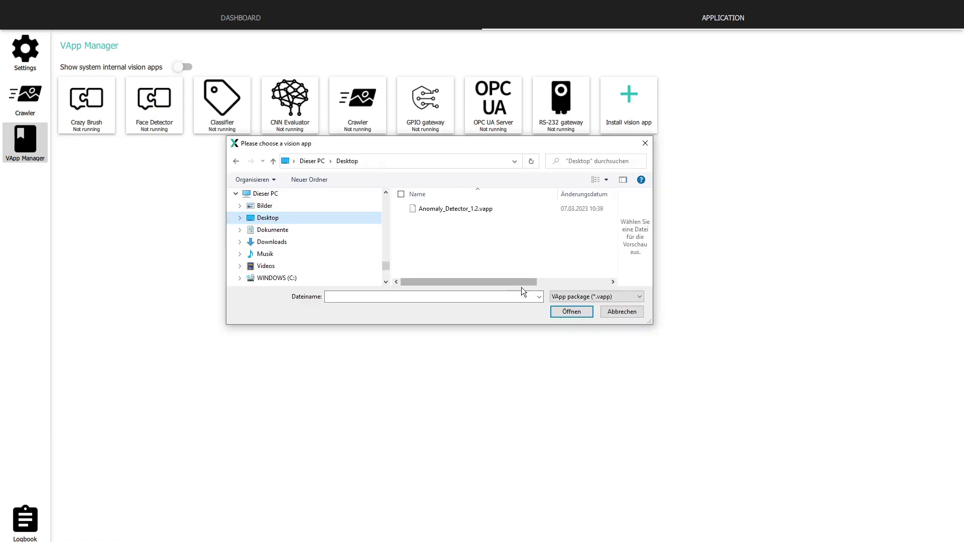
pyautogui.click(464, 210)
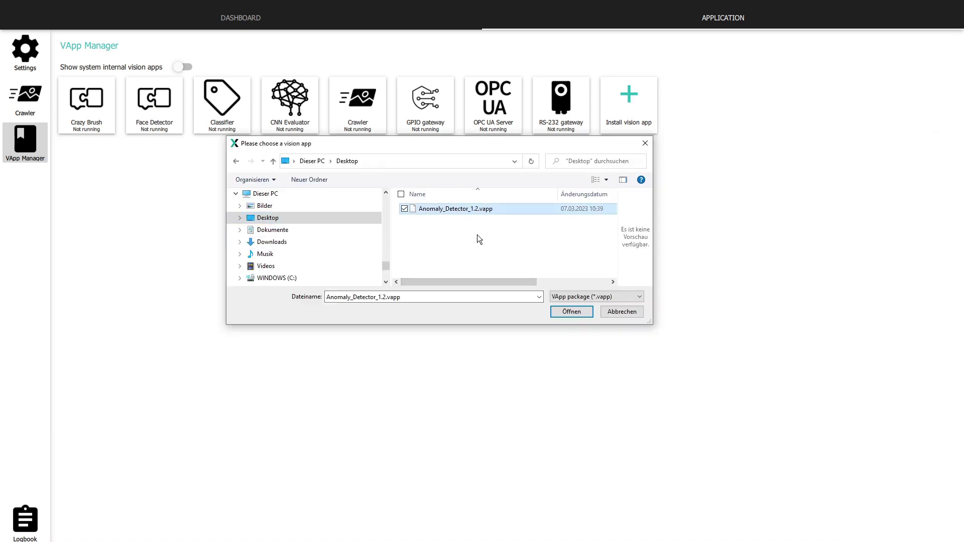
pyautogui.click(558, 312)
pyautogui.click(537, 209)
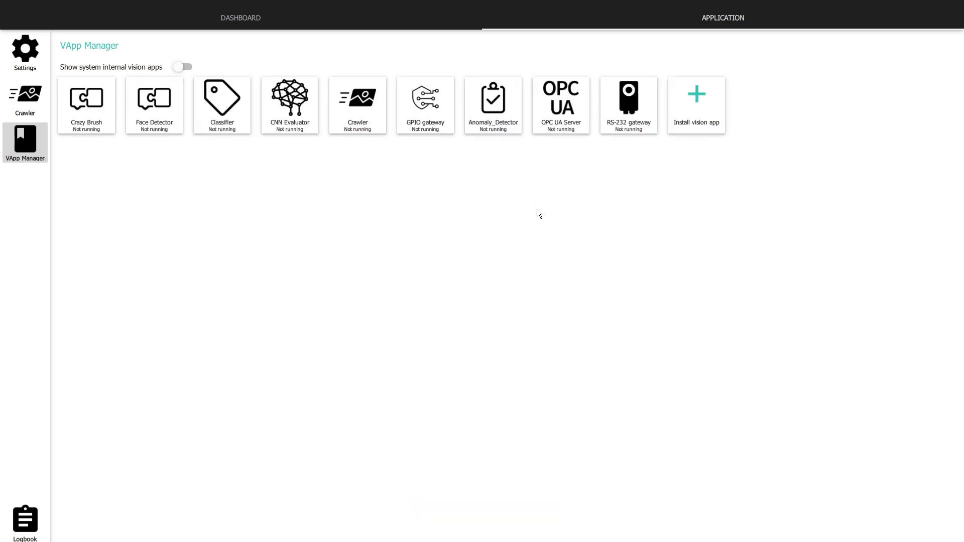
# - Switch on the Anomaly_Detector app and open its running page
pyautogui.click(487, 123)
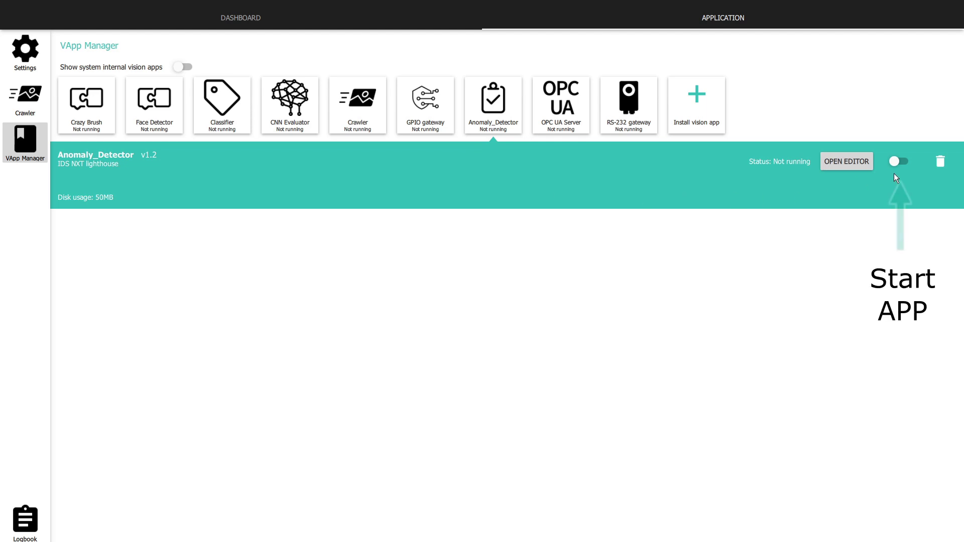
pyautogui.click(900, 161)
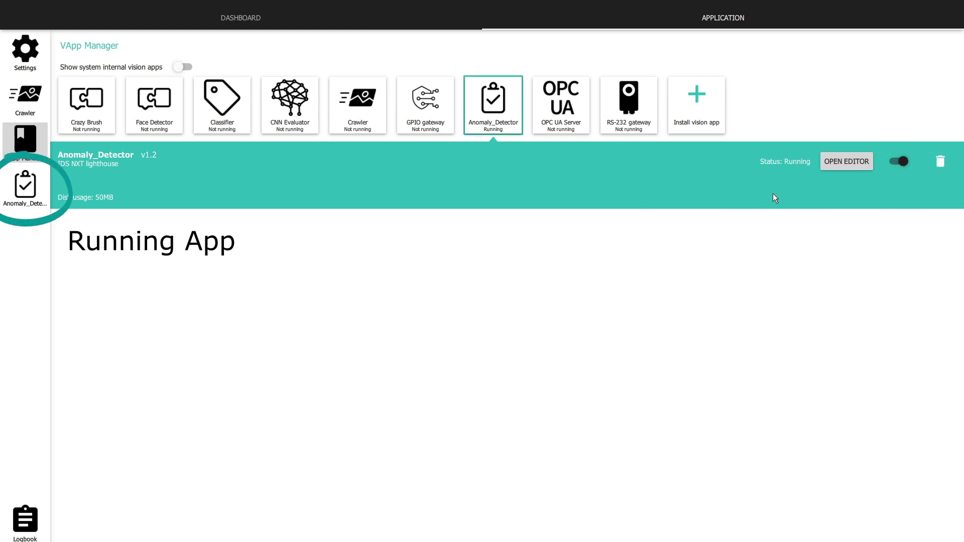
pyautogui.click(23, 191)
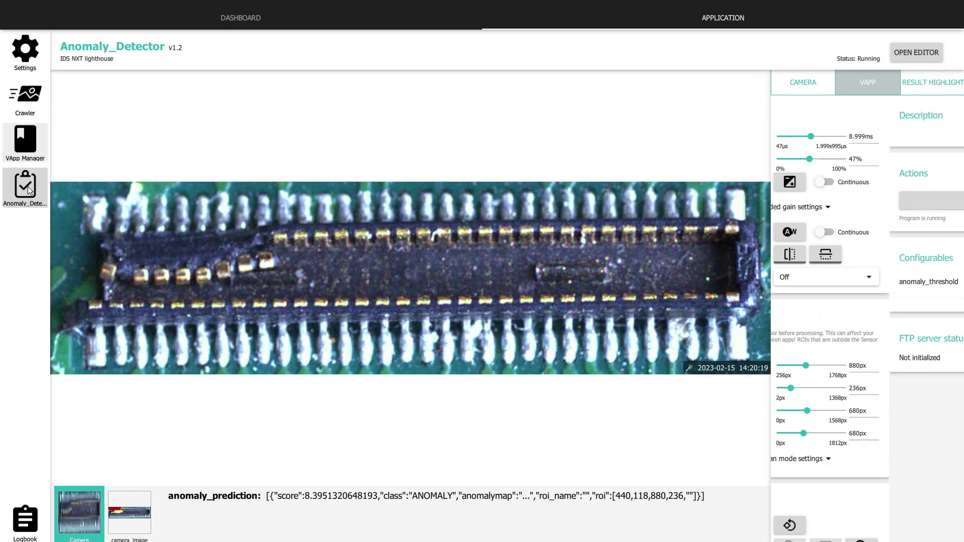
# - Compare camera and camera_image views: broken connectors show ANOMALY, the good part OK (5.96)
pyautogui.click(131, 513)
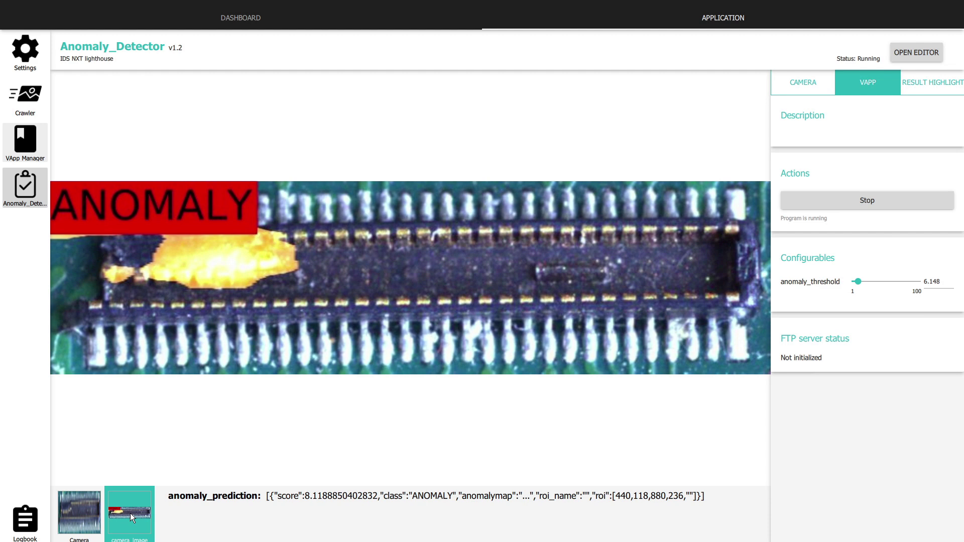
pyautogui.click(83, 513)
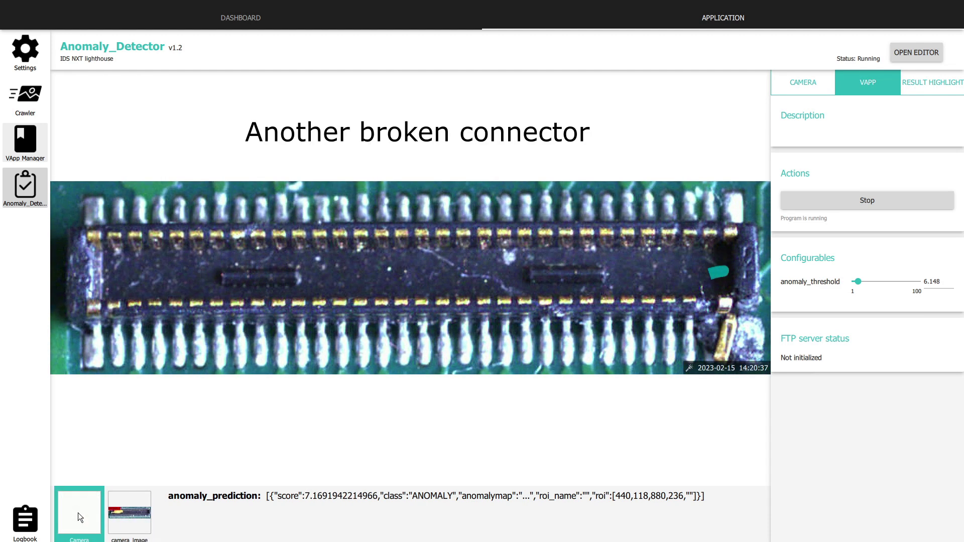
pyautogui.click(122, 514)
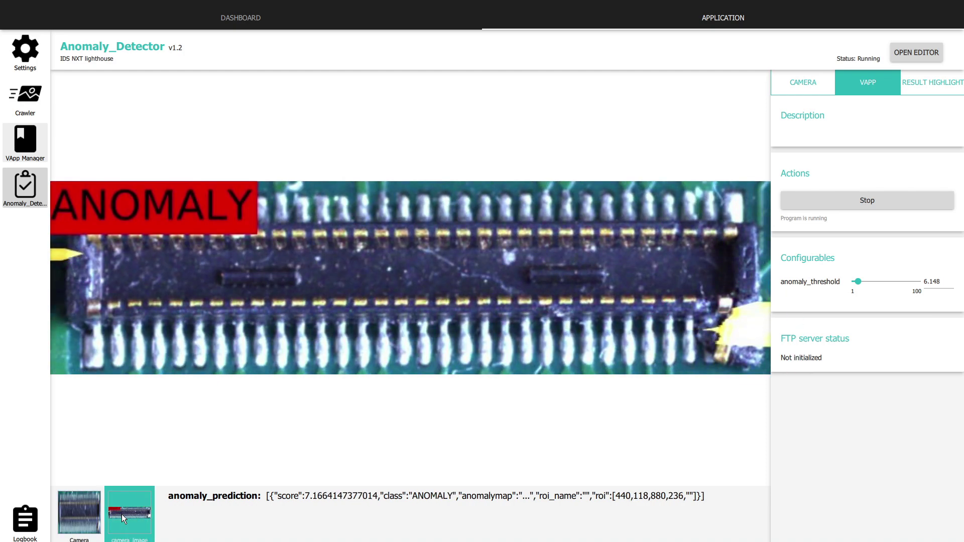
pyautogui.click(84, 514)
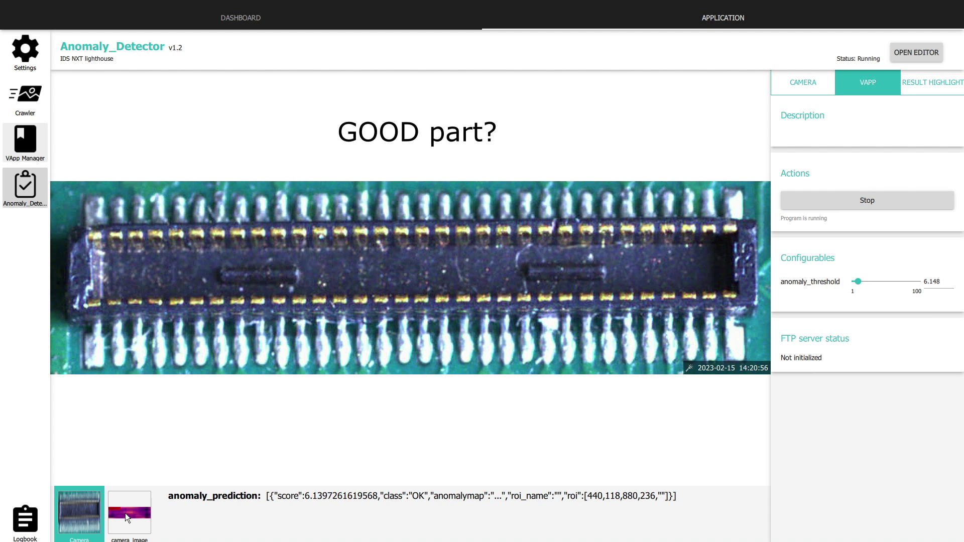
pyautogui.click(125, 513)
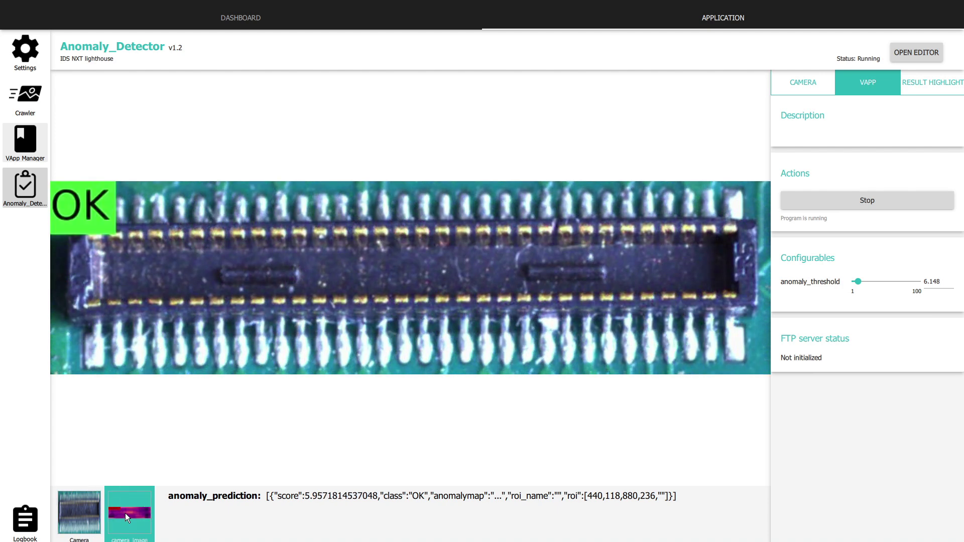